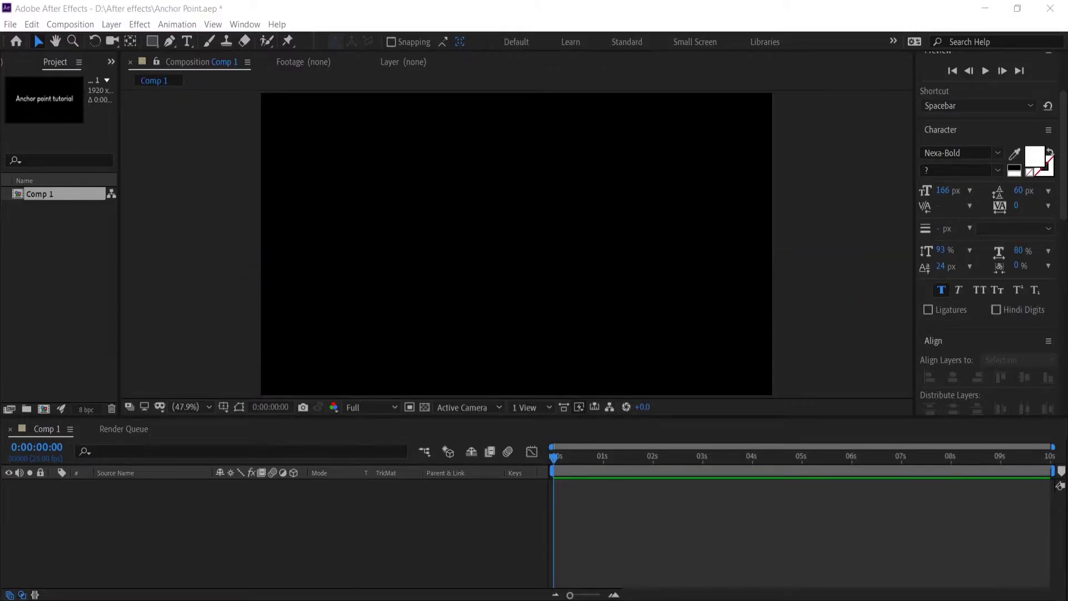
Add a text layer reading "Anchor point tutorial" in the composition.
click(186, 40)
click(549, 238)
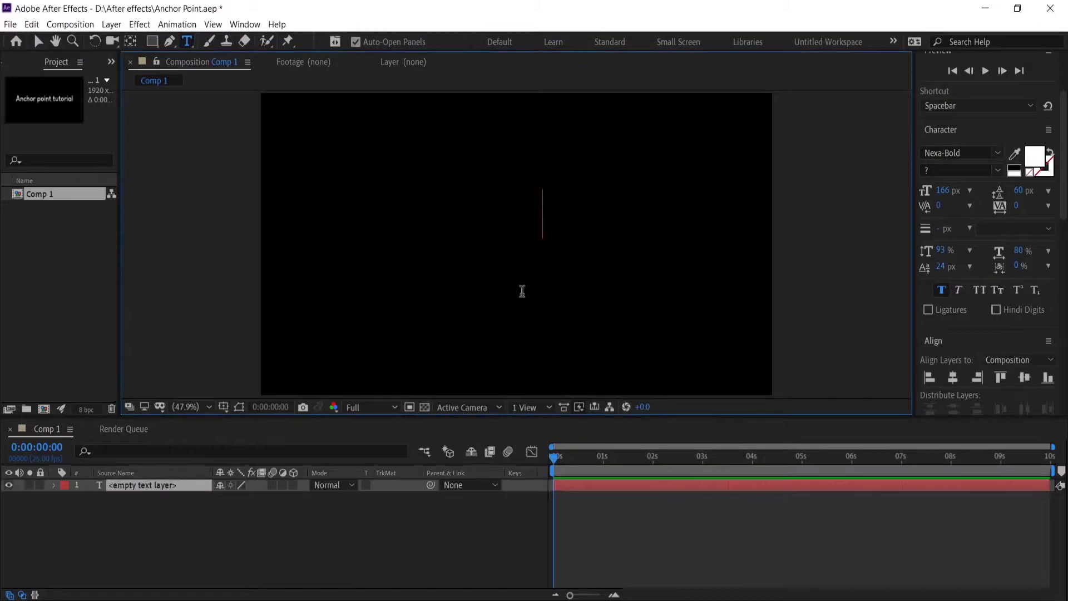
text(Anchor point tutorial)
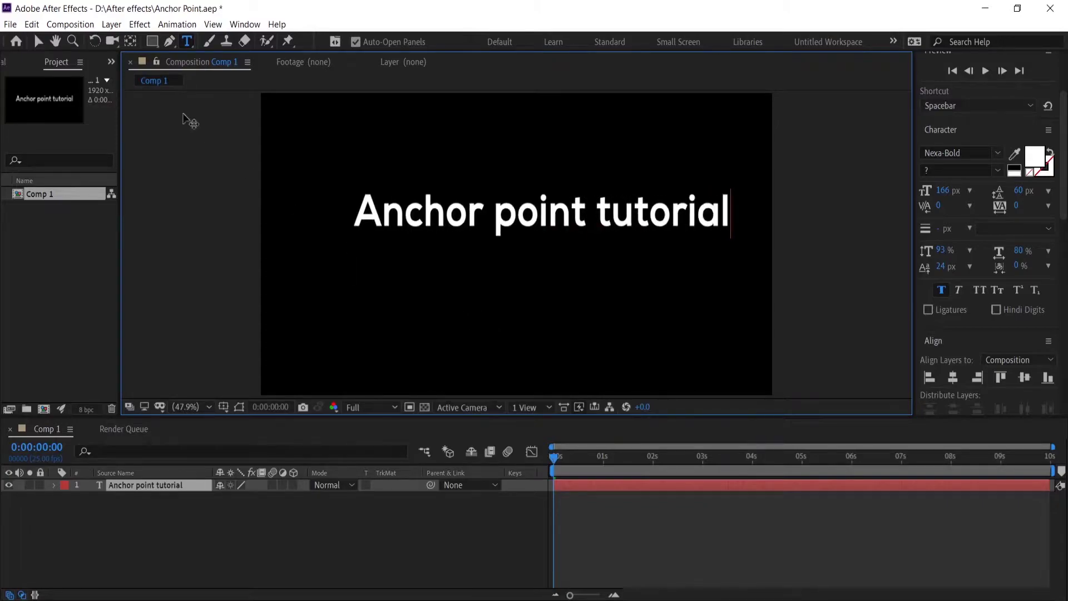
Move the text near the middle of the frame, try a position lower down, and undo that last move.
click(38, 41)
drag(451, 221, 428, 250)
click(425, 338)
click(449, 261)
drag(507, 249, 502, 322)
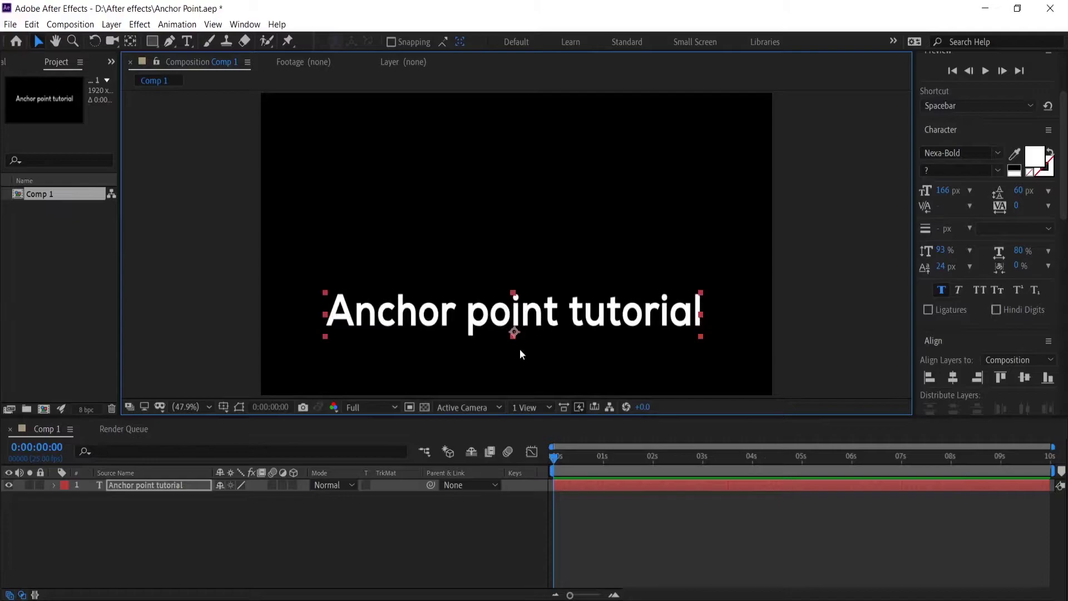
key(ctrl+z)
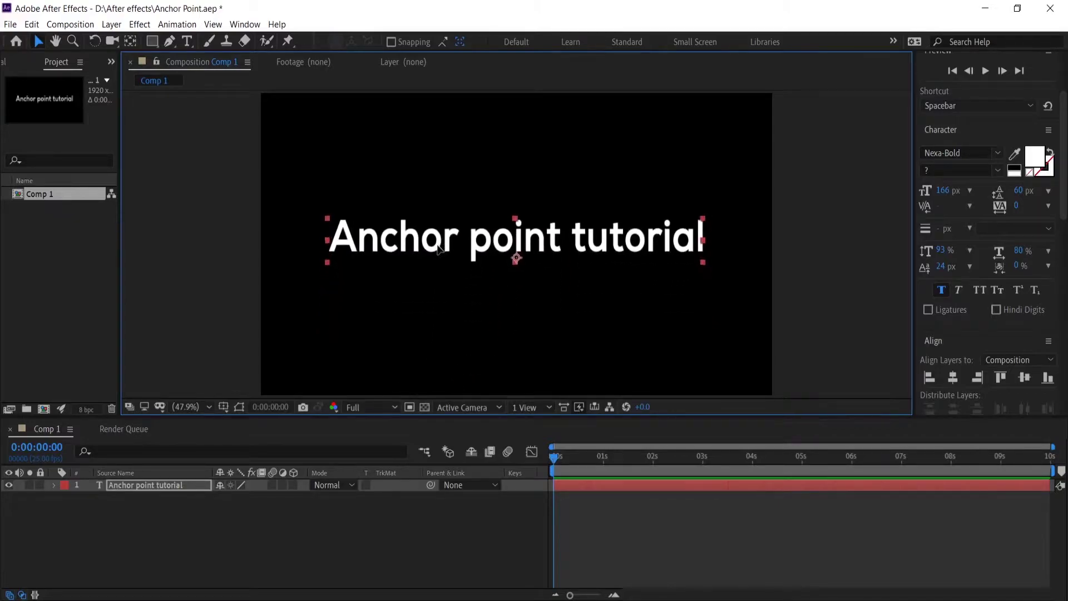
Try rotating the text layer about its current anchor point, undo the rotation and deselect the layer.
click(169, 486)
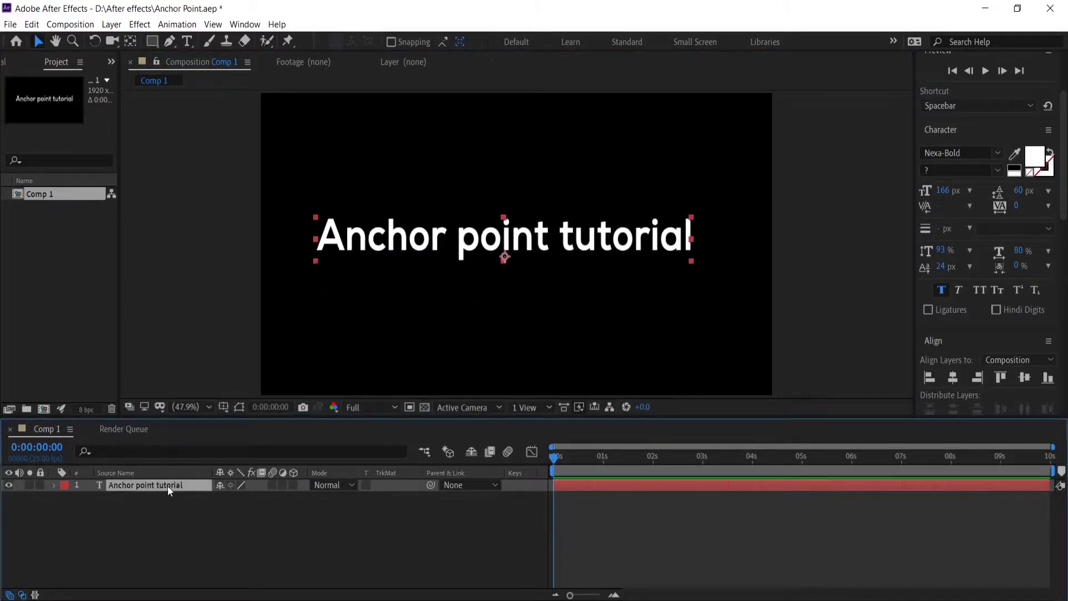
key(r)
drag(238, 501, 511, 531)
key(ctrl+z)
click(361, 562)
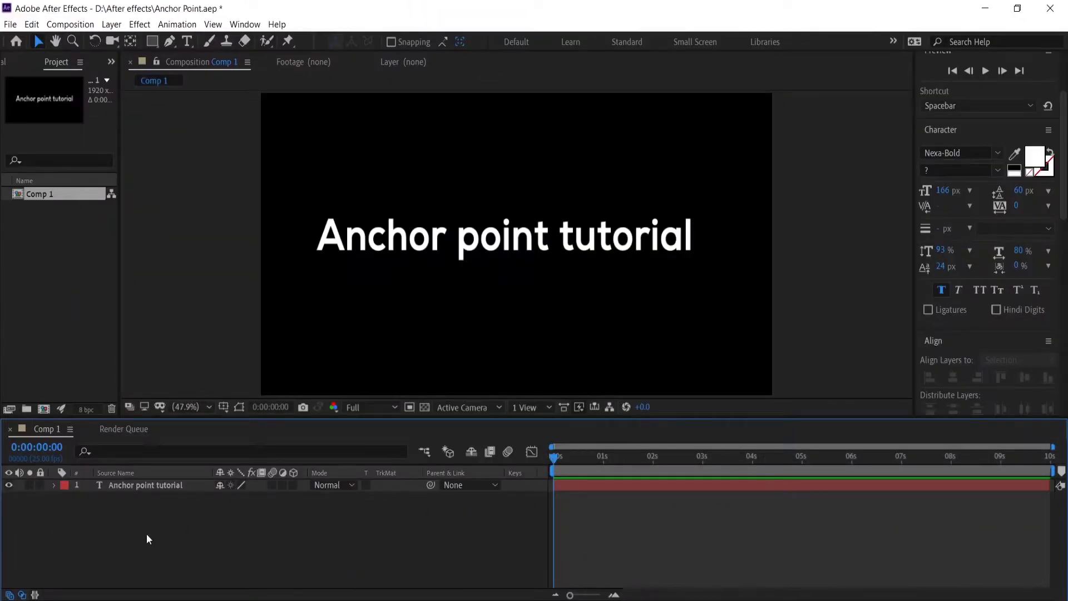
Move the text layer's anchor point slightly up and left of its default spot with the Pan Behind (Anchor Point) tool.
click(138, 487)
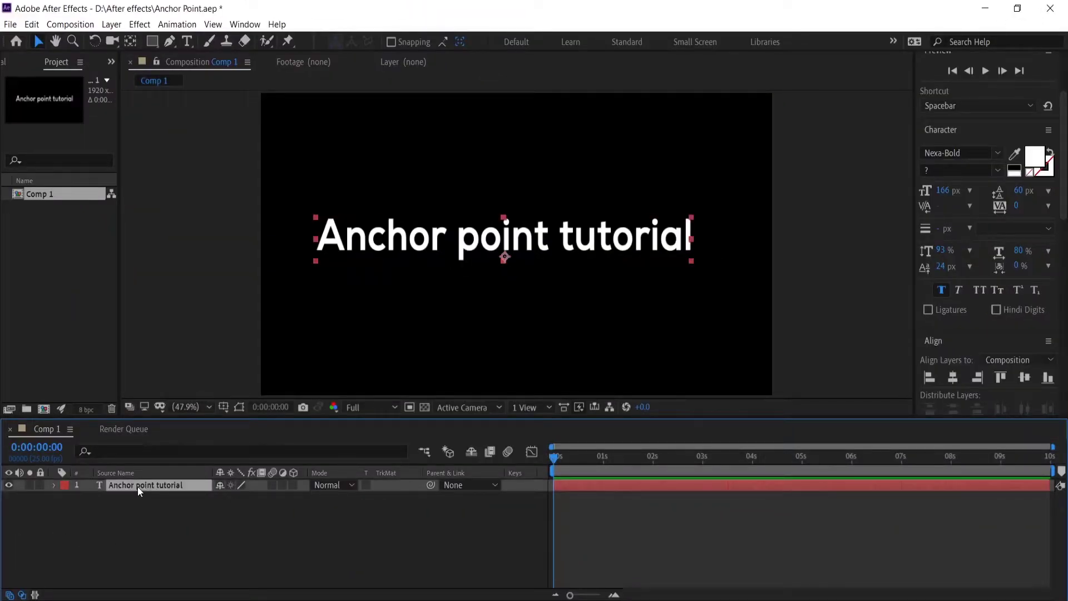
click(131, 42)
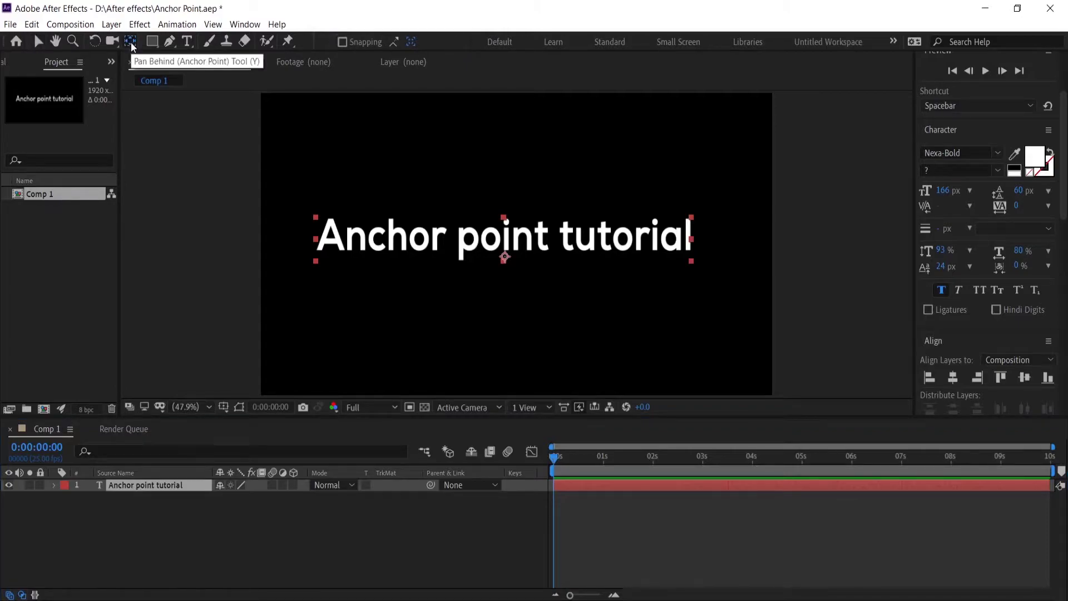
click(504, 257)
mouse_move(504, 257)
mouse_down()
mouse_move(510, 245)
mouse_move(400, 233)
mouse_move(462, 257)
mouse_move(590, 245)
mouse_move(567, 229)
mouse_move(491, 249)
mouse_up()
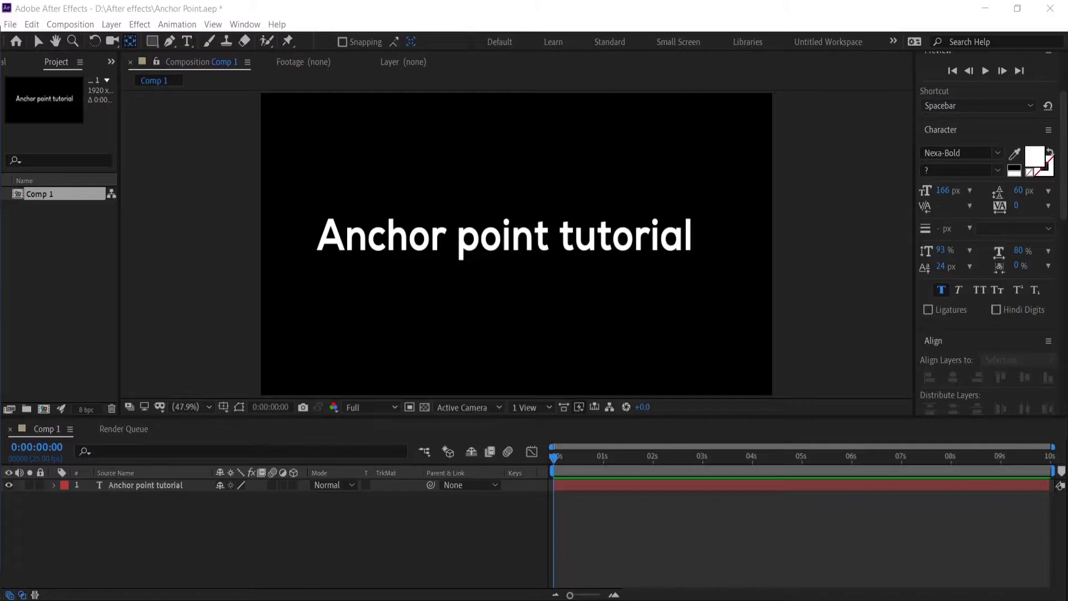
Center the anchor point in the text layer's content with the layer transform command.
click(38, 41)
click(168, 486)
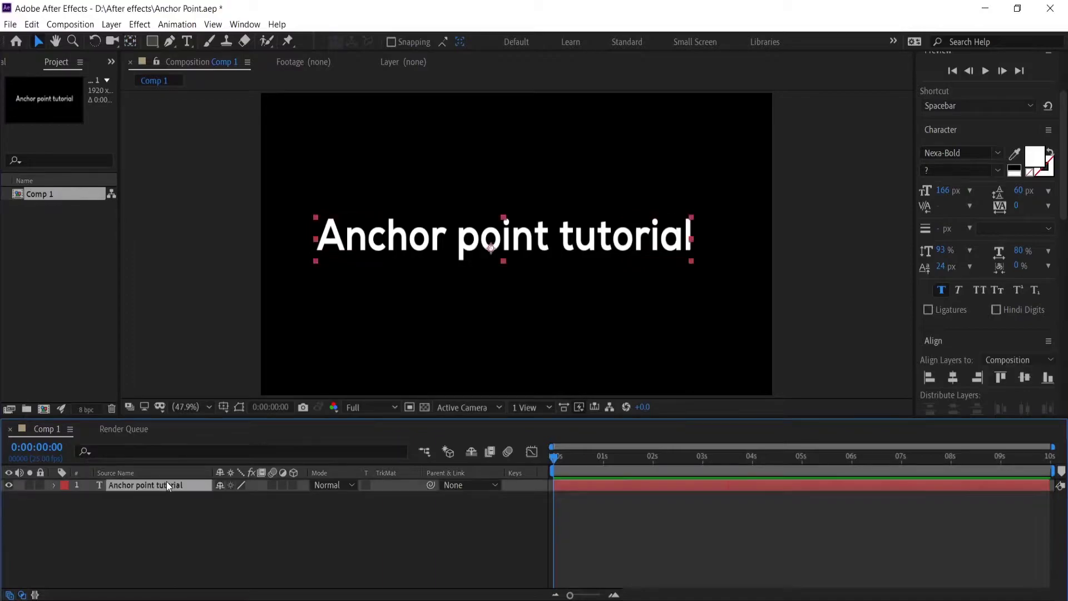
click(116, 26)
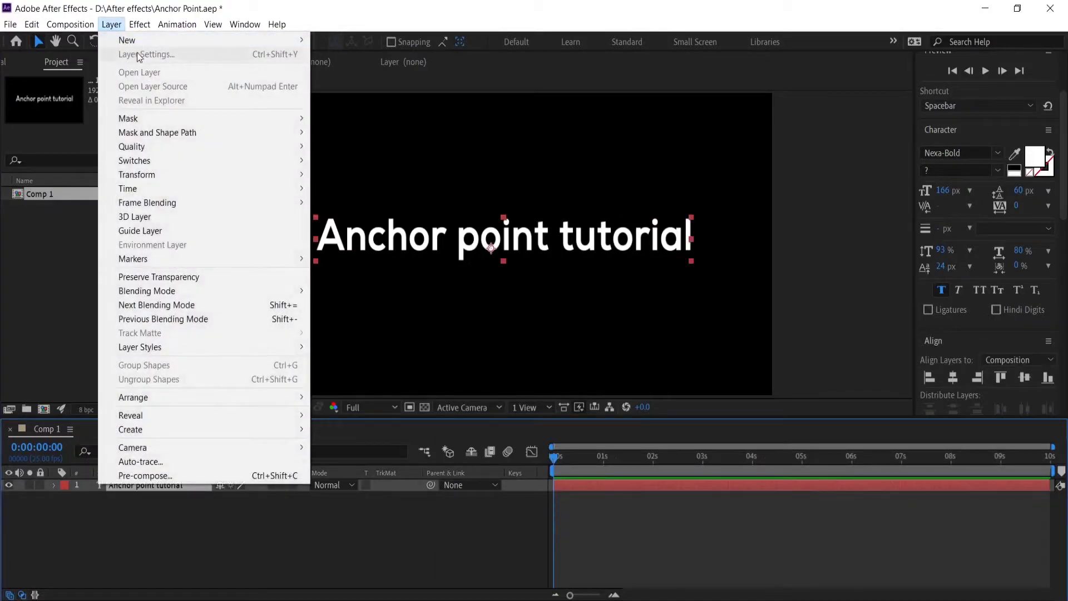
mouse_move(194, 174)
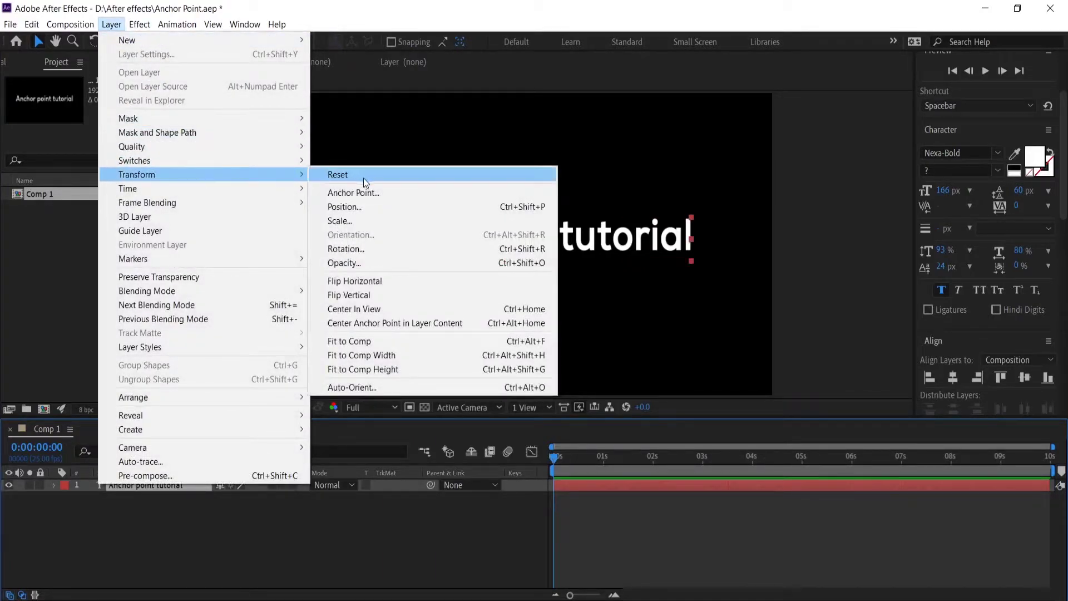
click(400, 323)
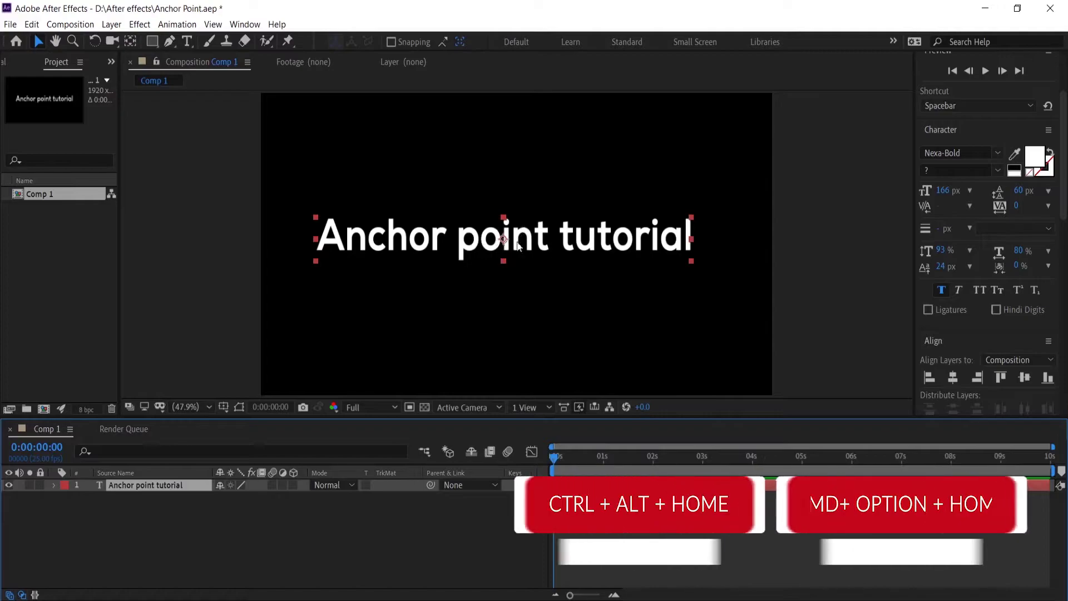
Shift the text slightly, then align it horizontally and vertically to the center of the composition.
mouse_move(503, 240)
mouse_down()
mouse_move(464, 165)
mouse_move(521, 169)
mouse_move(551, 233)
mouse_move(504, 252)
mouse_up()
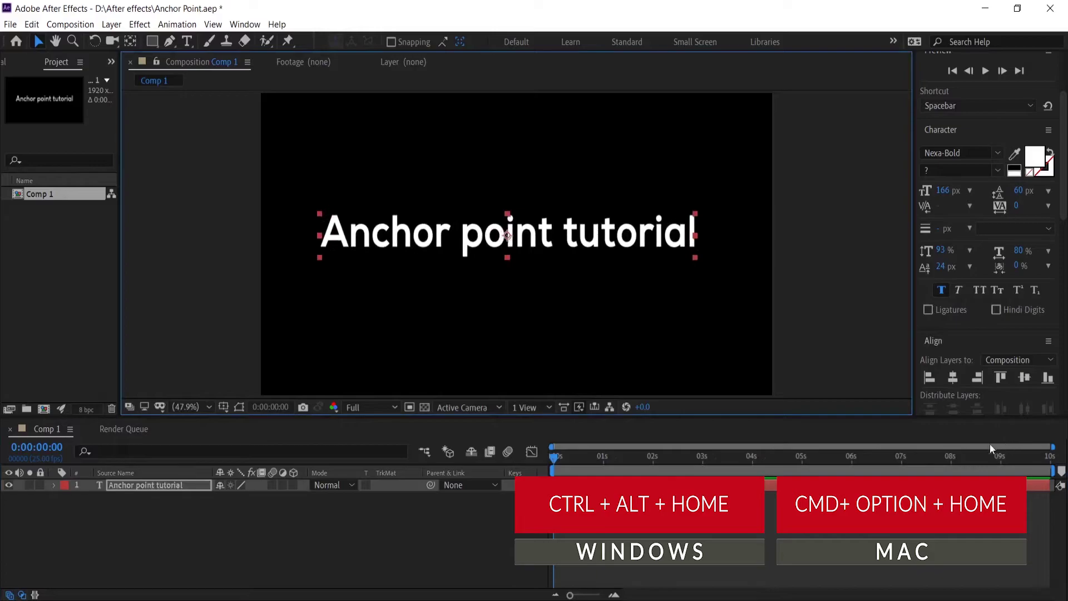
click(953, 378)
click(1024, 378)
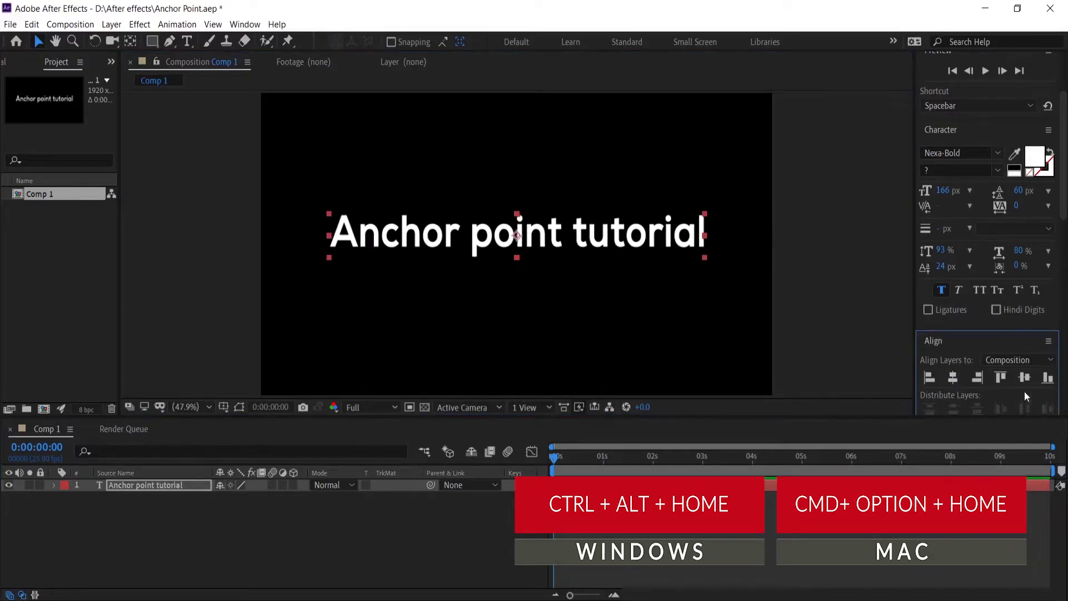
click(249, 575)
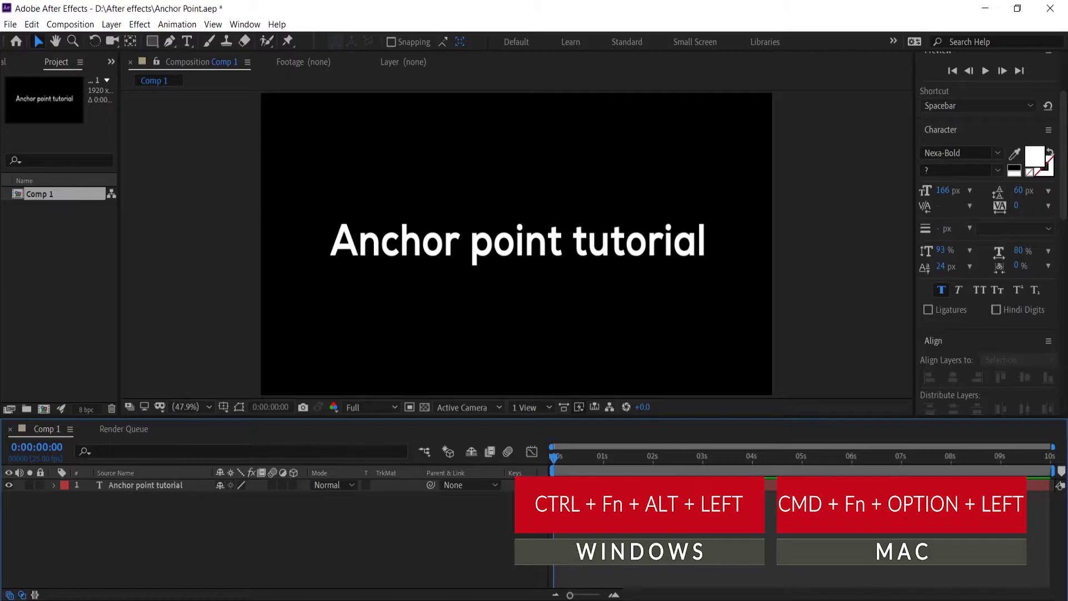
Apply the Center In View transform to the "Anchor point tutorial" text layer.
click(154, 487)
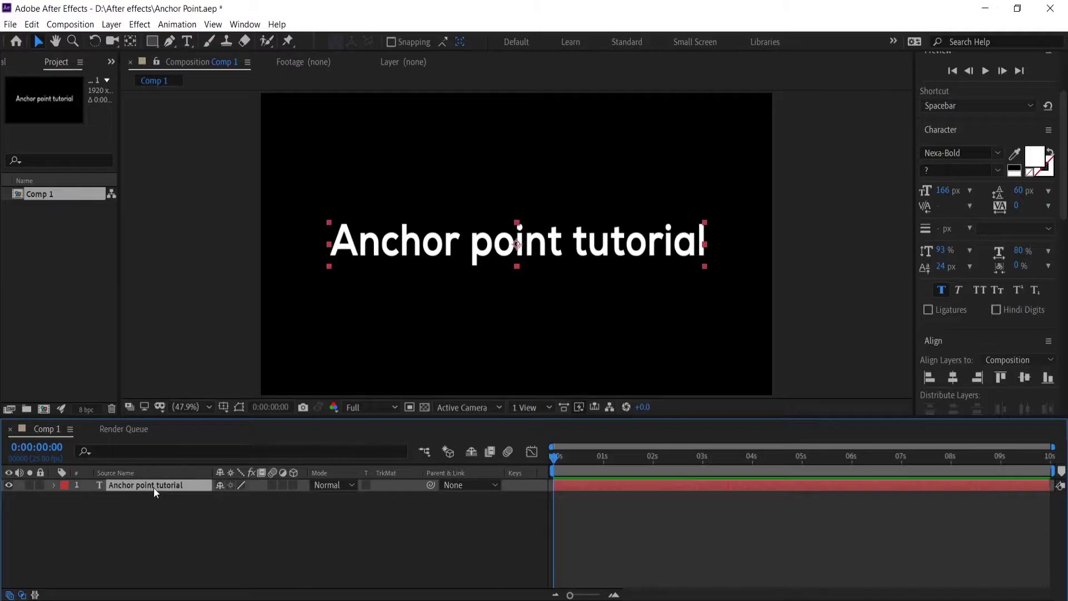
click(110, 24)
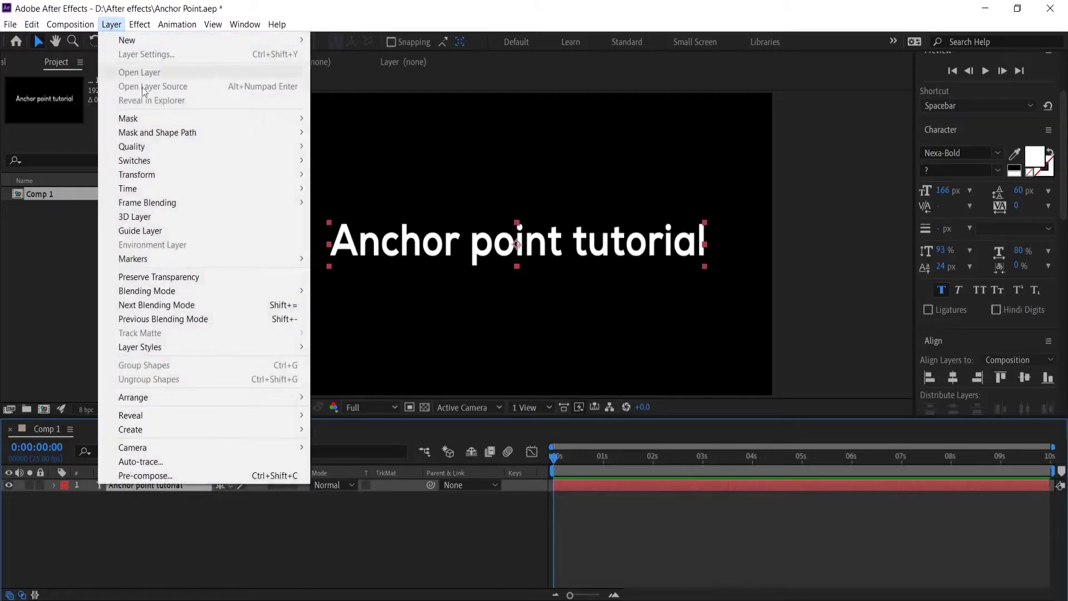
mouse_move(305, 174)
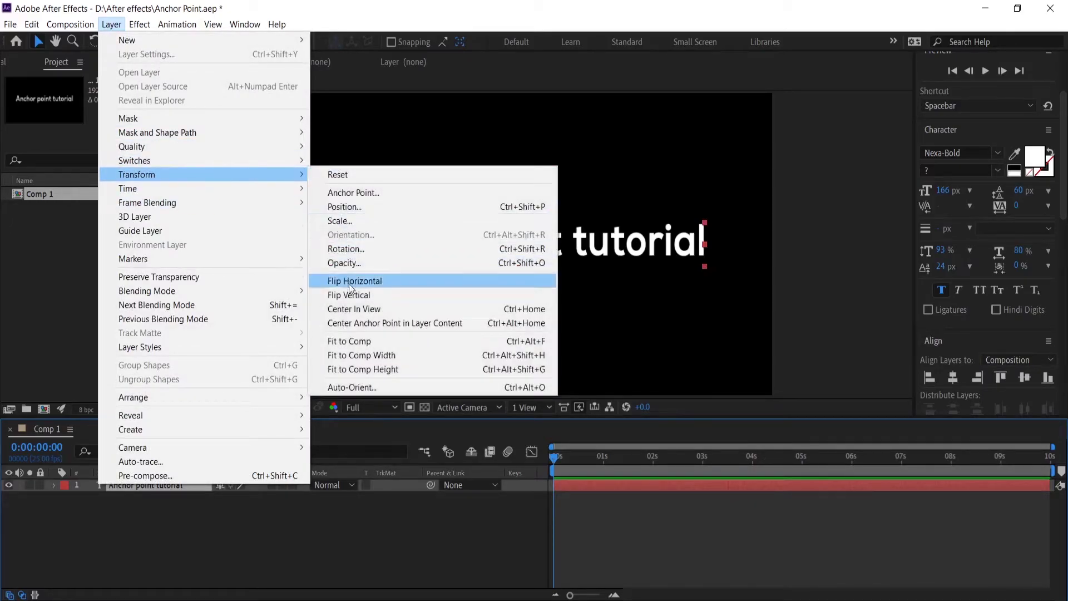
click(355, 307)
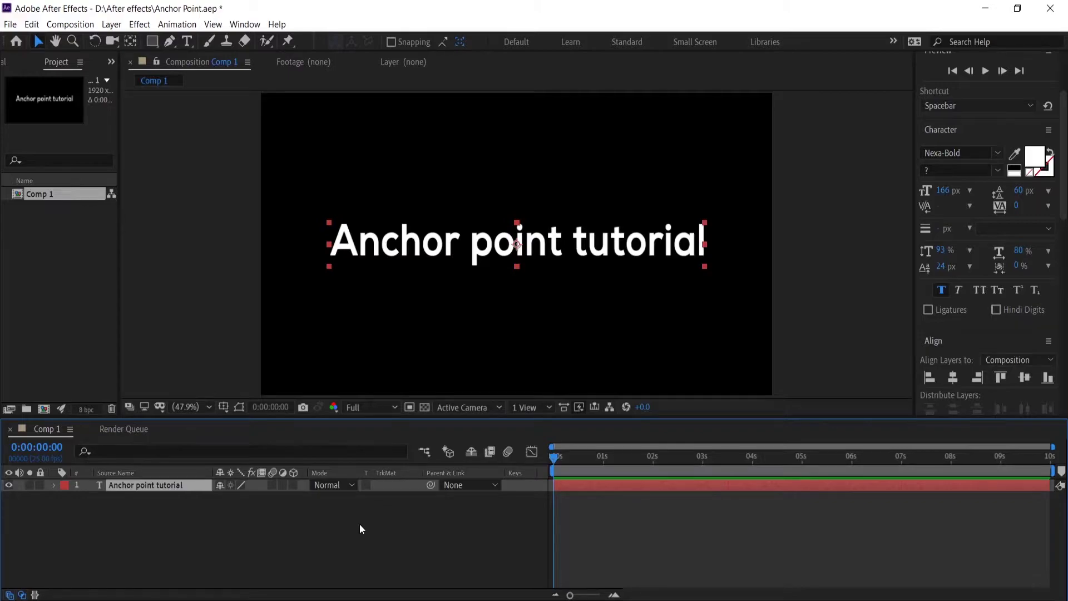
Undo the alignment, the text move and the anchor point centering on the text layer.
click(360, 524)
key(ctrl+a)
key(ctrl+z)
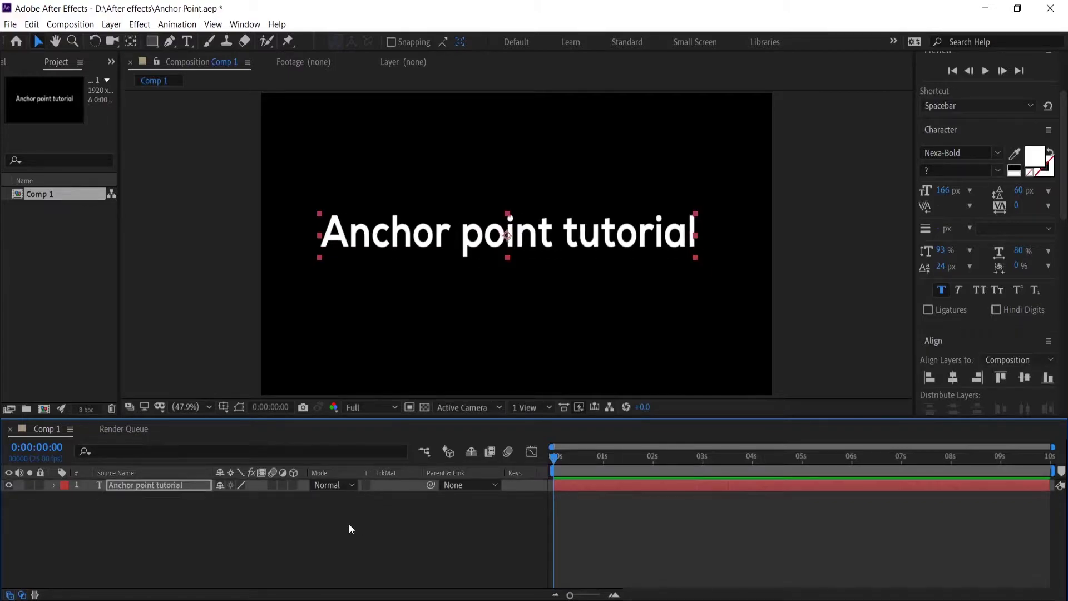
key(ctrl+z)
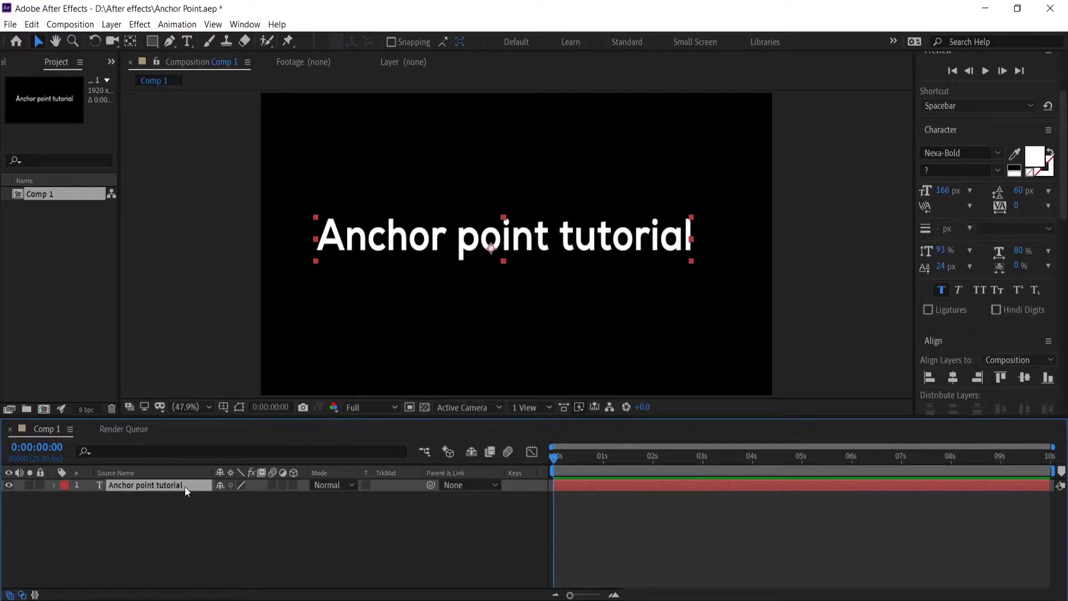
Center the text layer's anchor point using the Pan Behind (Anchor Point) tool's centering shortcut.
click(129, 42)
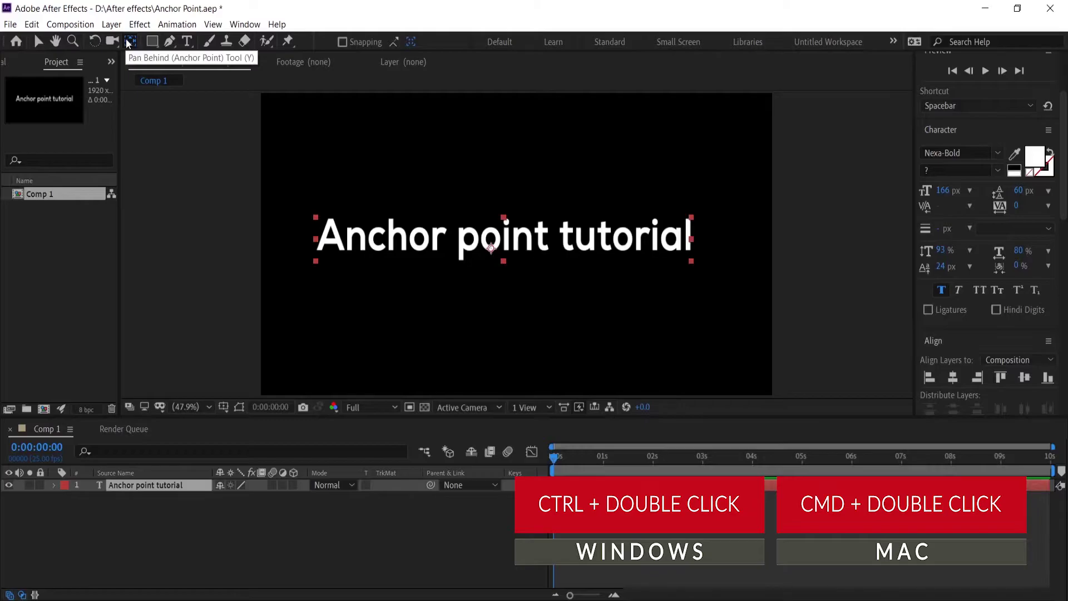
ctrl+double_click(128, 44)
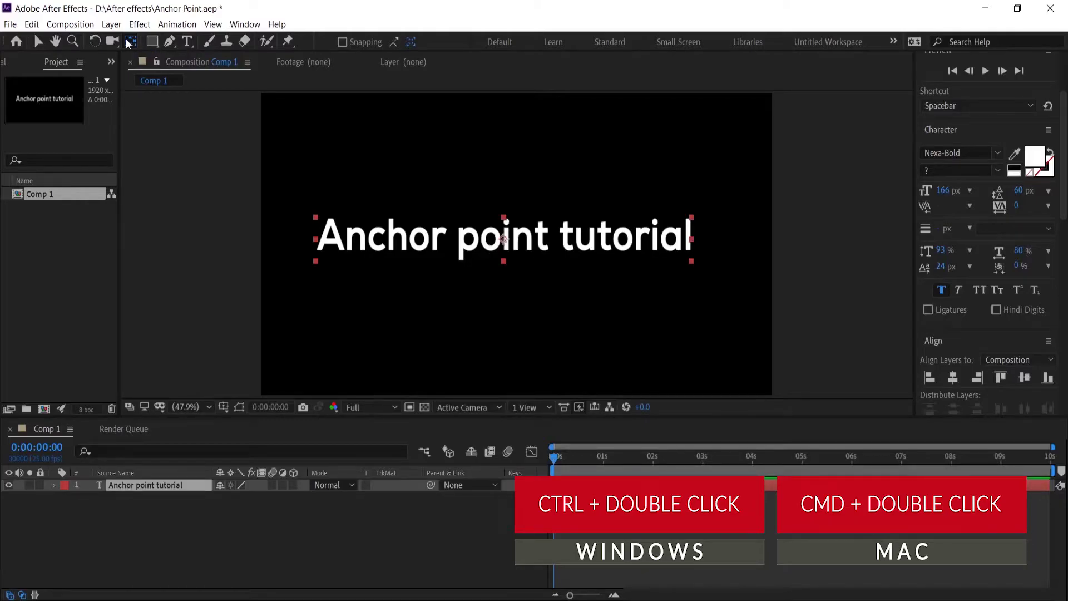
click(265, 539)
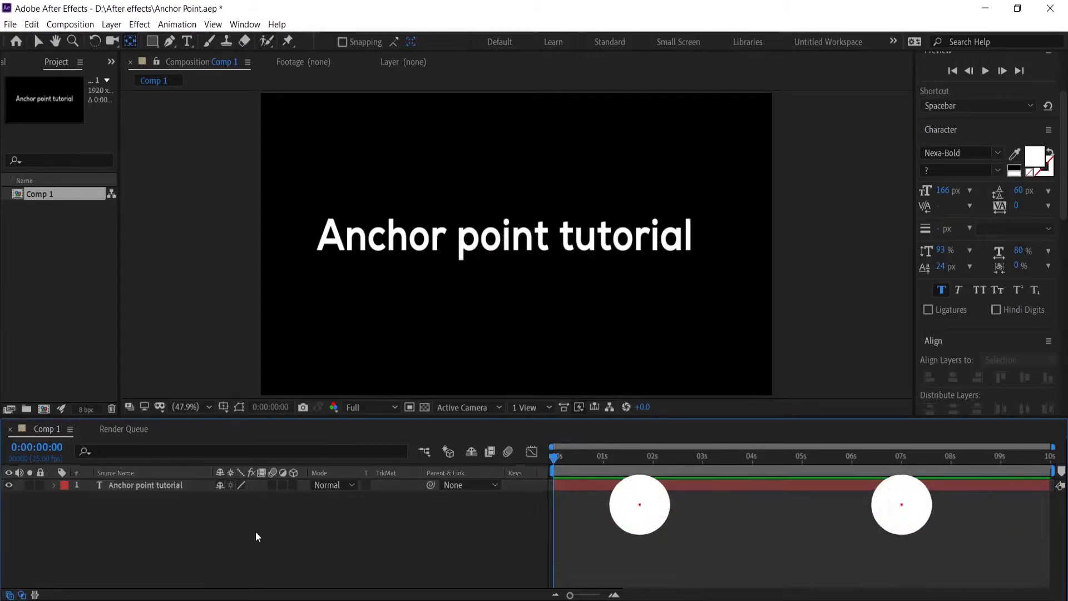
click(188, 487)
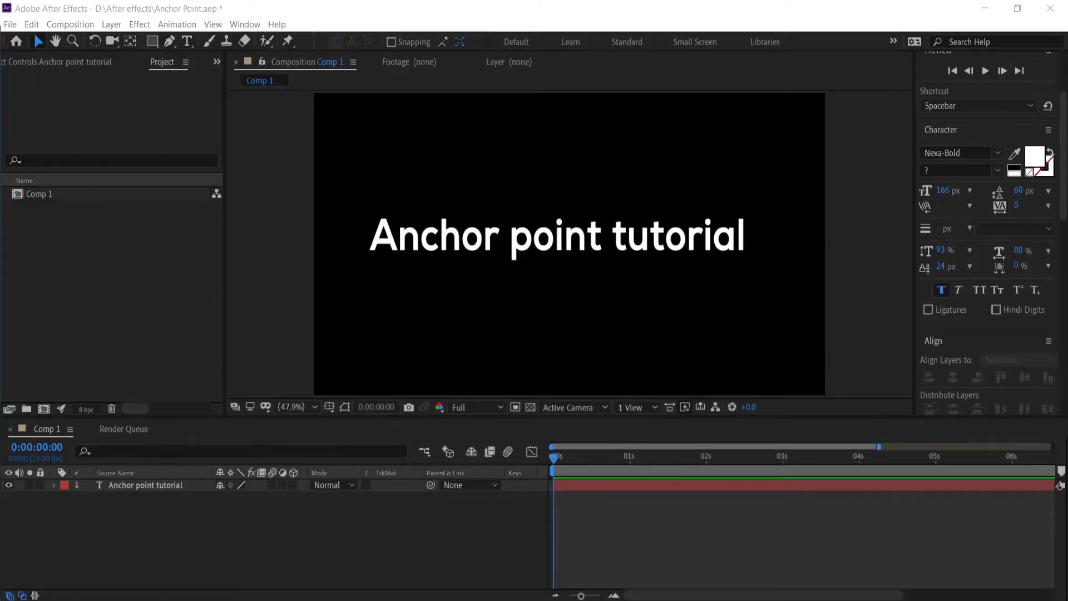
Snap the text layer's anchor point to the center of the text with the Pan Behind (Anchor Point) tool and deselect the layer.
click(162, 486)
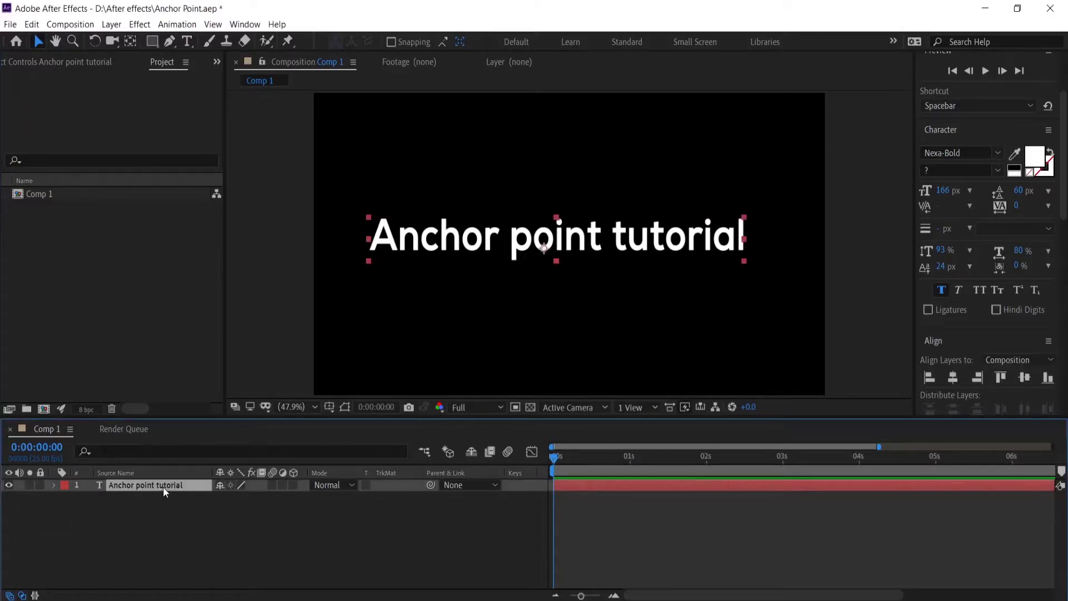
click(130, 42)
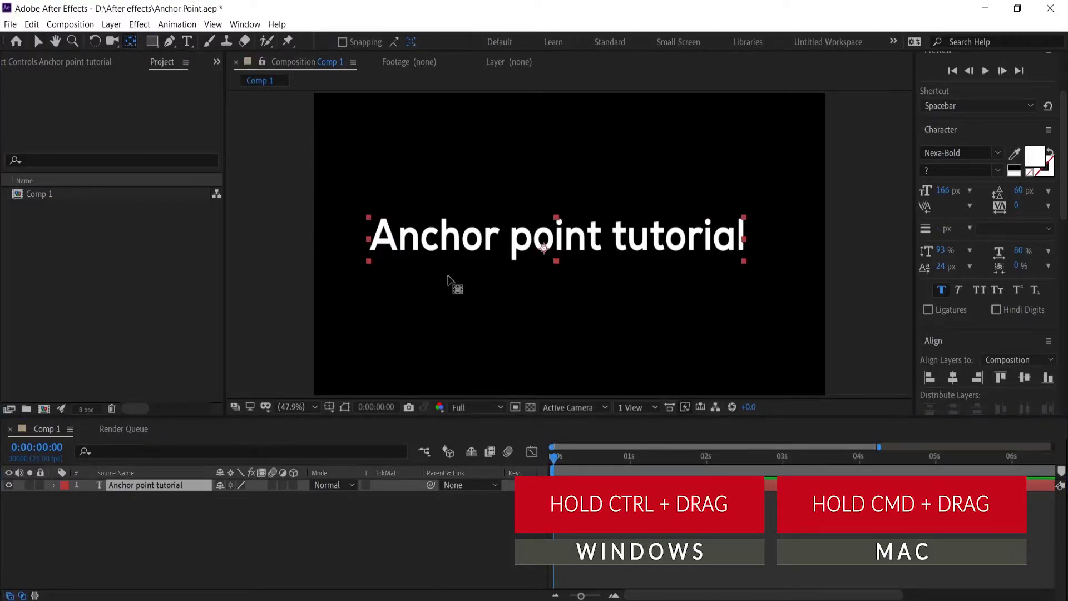
mouse_move(544, 248)
mouse_down()
mouse_move(559, 236)
mouse_move(557, 217)
mouse_move(393, 218)
mouse_move(372, 228)
mouse_move(369, 260)
mouse_move(557, 261)
mouse_move(556, 217)
mouse_move(661, 219)
mouse_move(682, 243)
mouse_move(559, 241)
mouse_up()
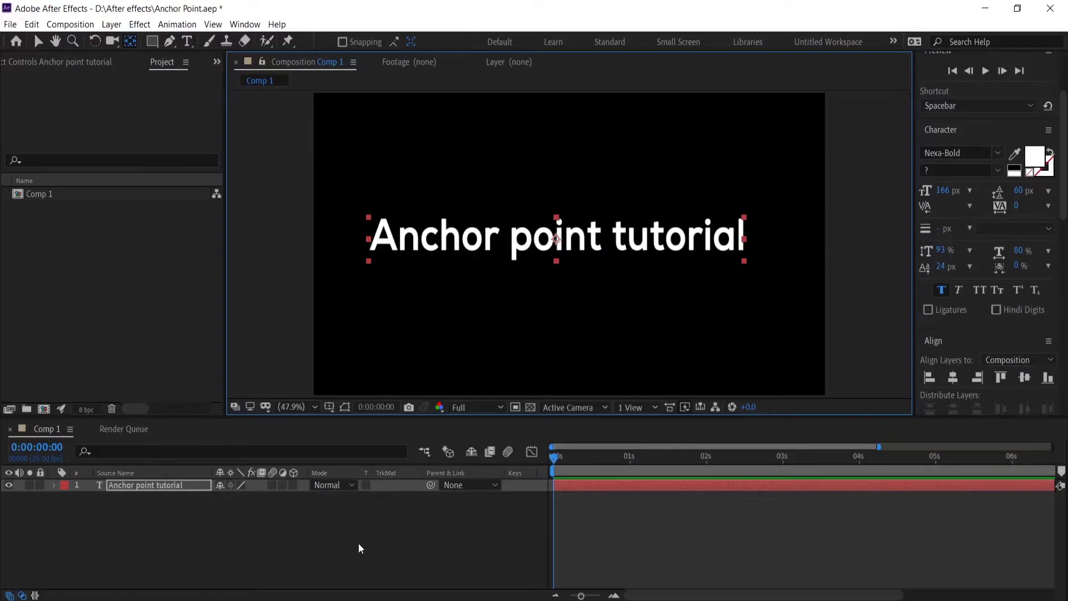
click(353, 540)
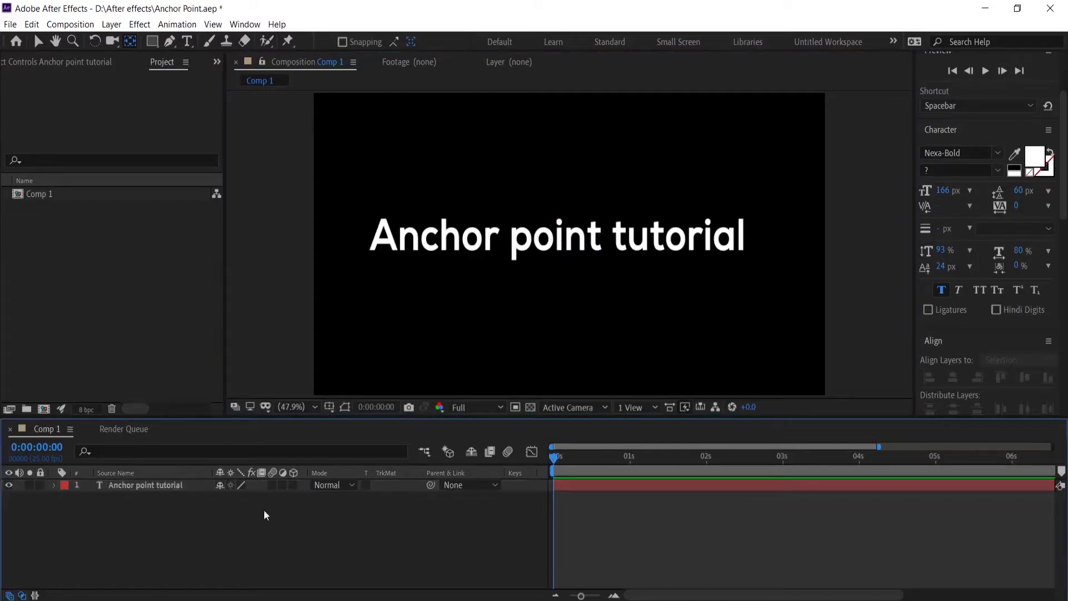
Try changing the font size of the "Anchor point tutorial" text layer and deselect it.
click(145, 484)
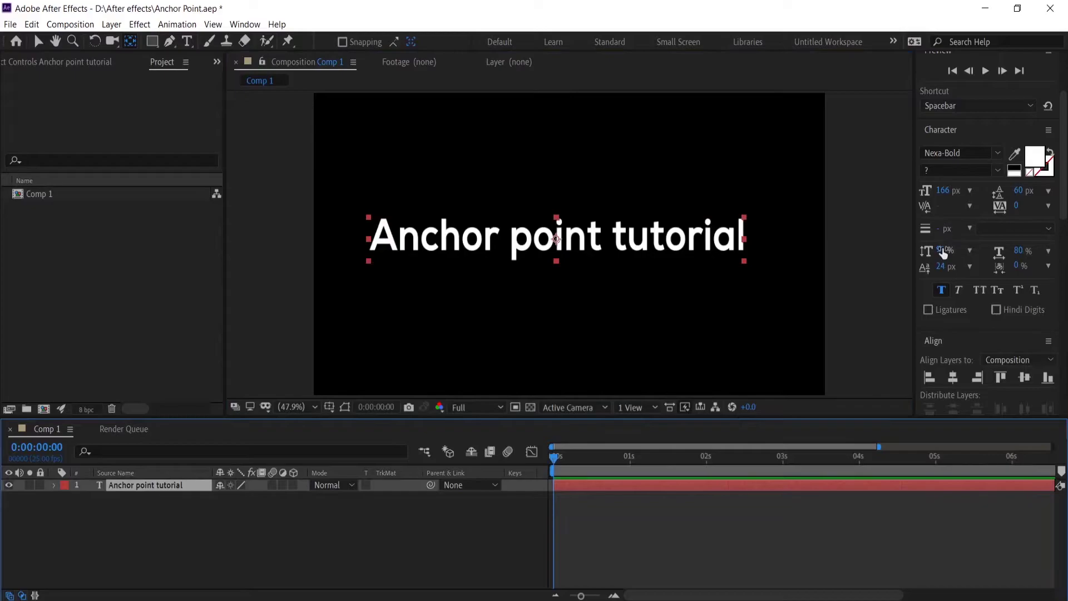
drag(943, 190, 978, 225)
click(391, 562)
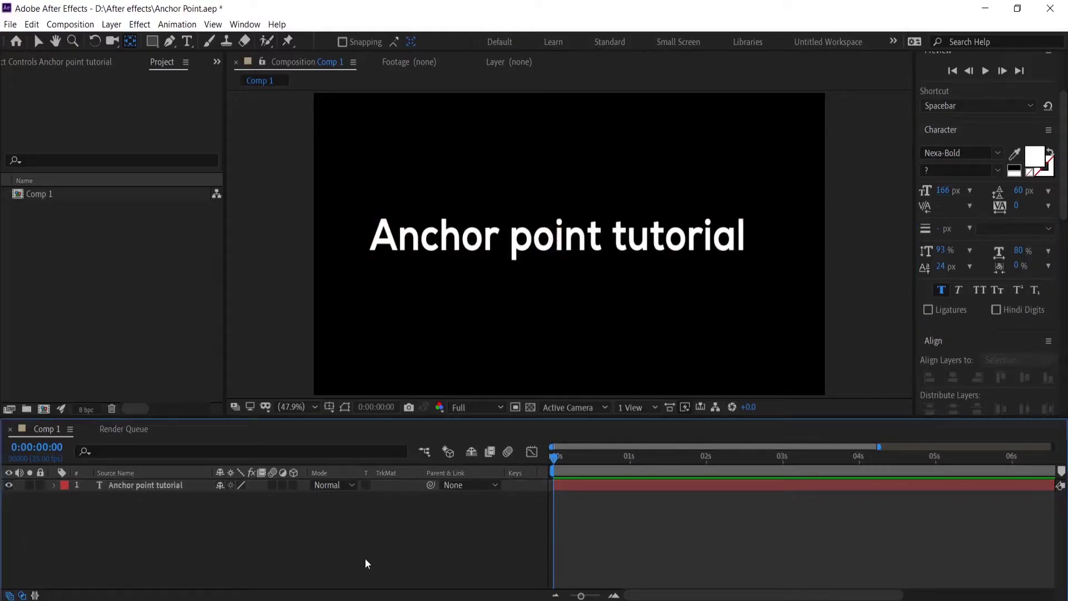
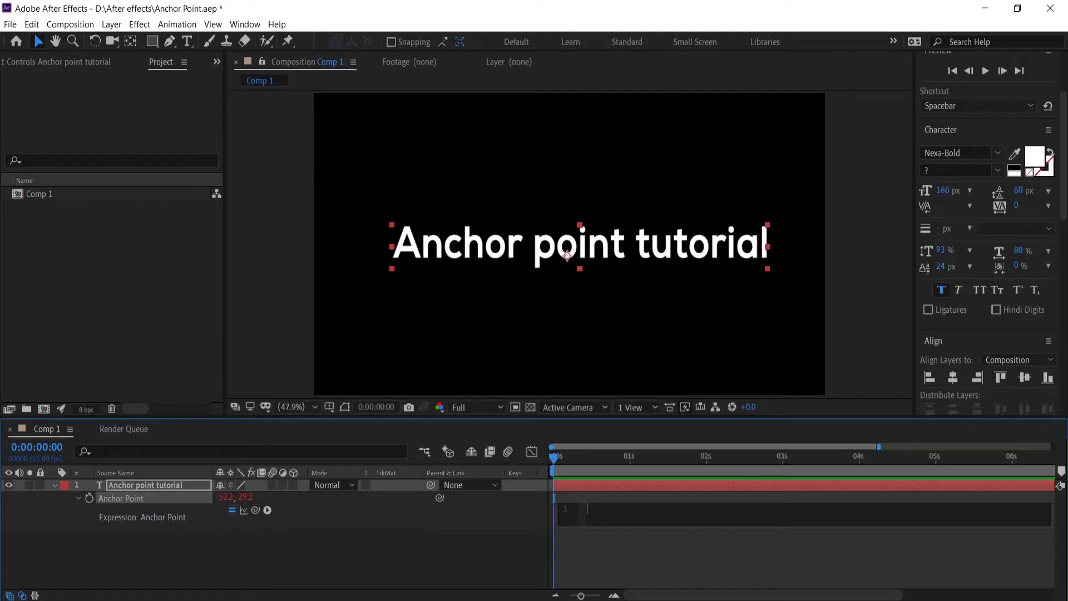
Write the Anchor Point expression's first line as T=thisLayer.sourceRectAtTime().top;.
text(T)
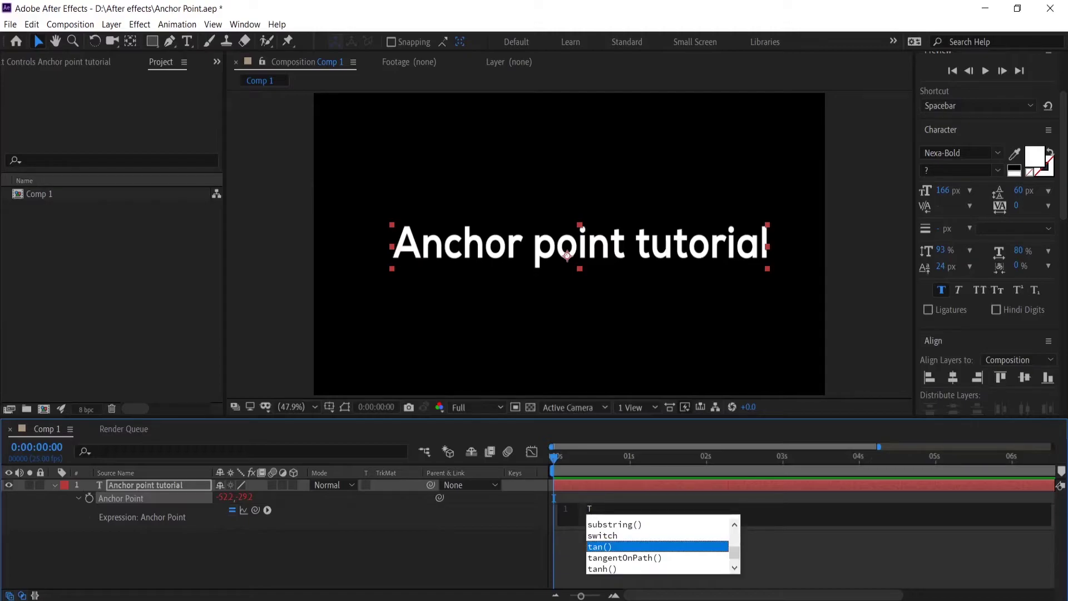
text(=)
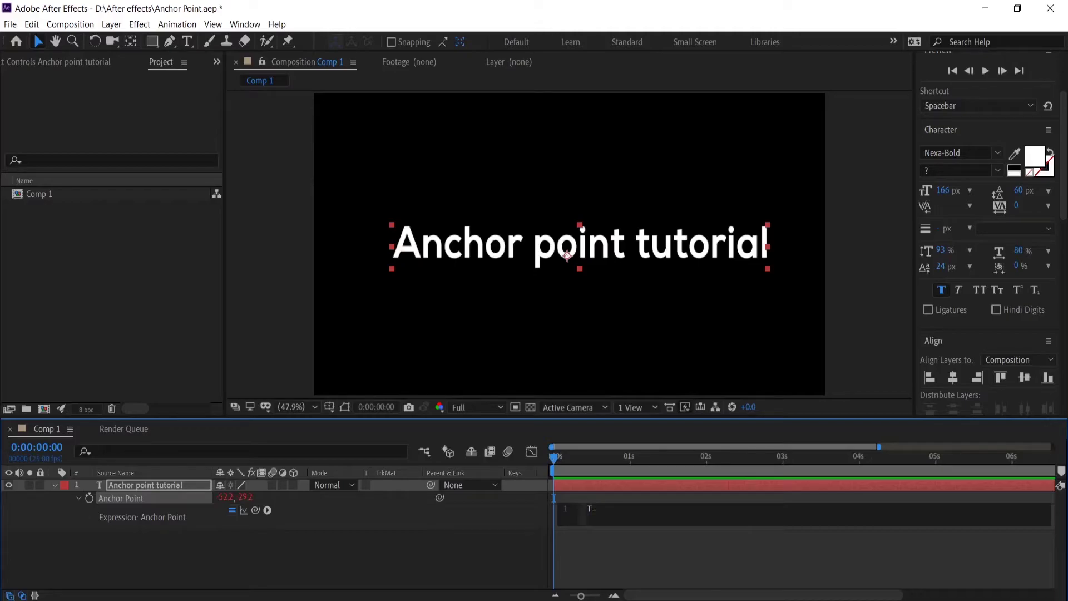
text(this)
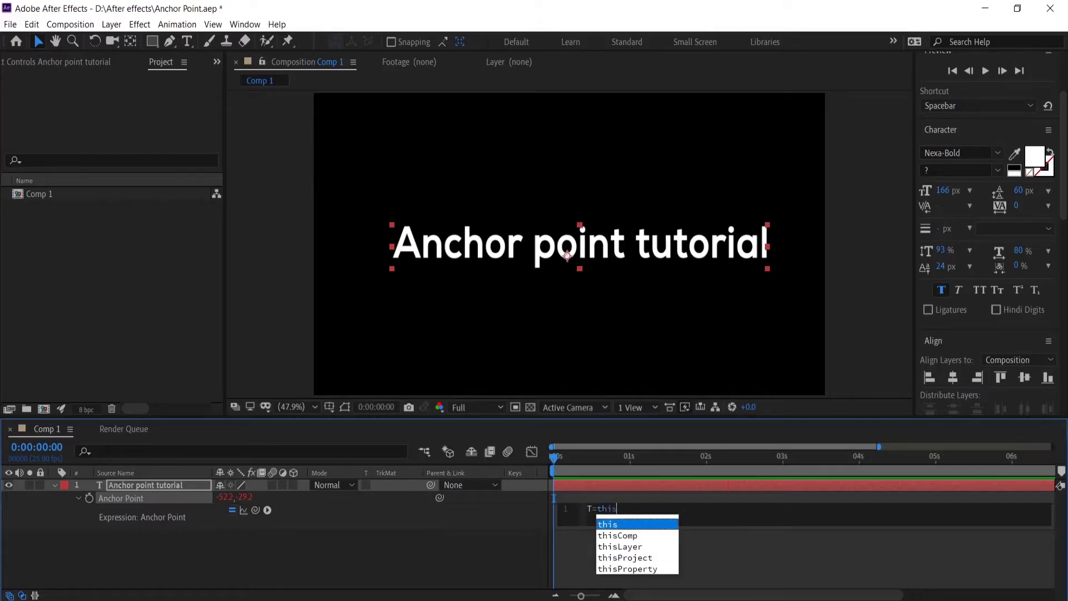
text(Layer)
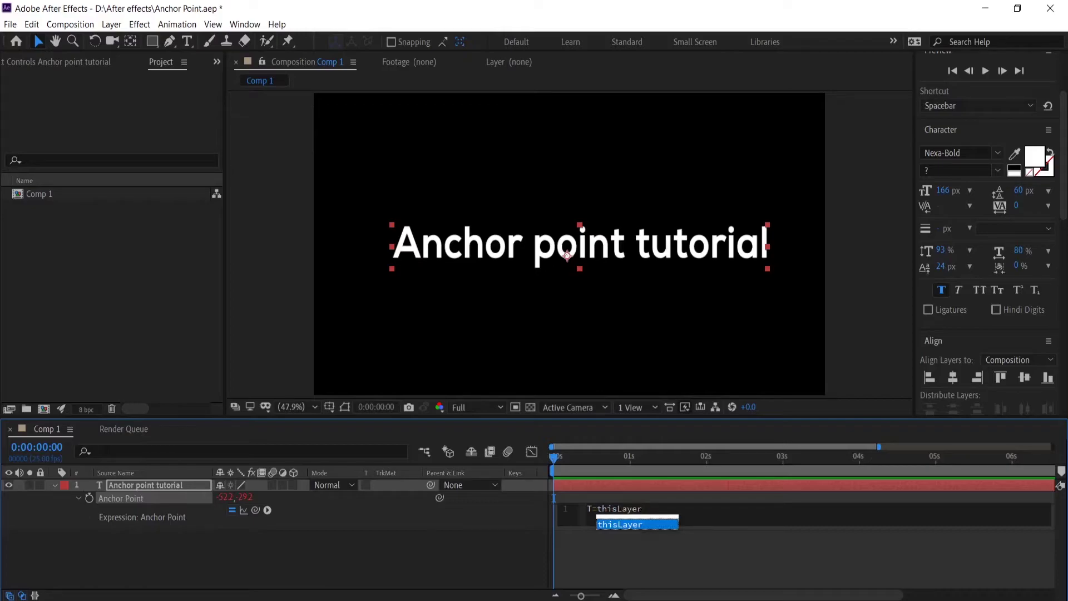
text(.sourc)
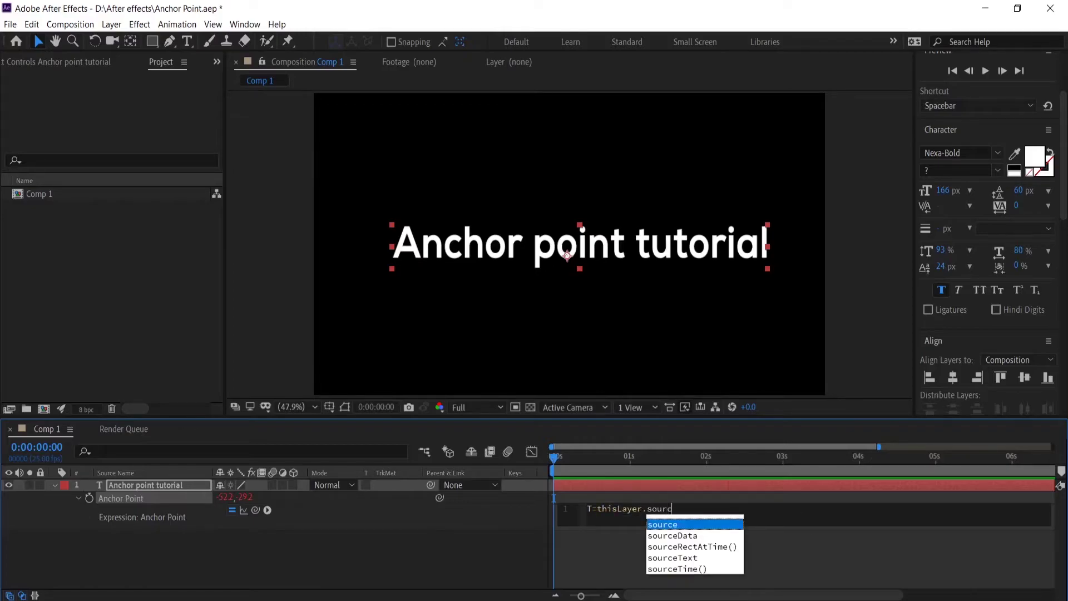
text(eRect)
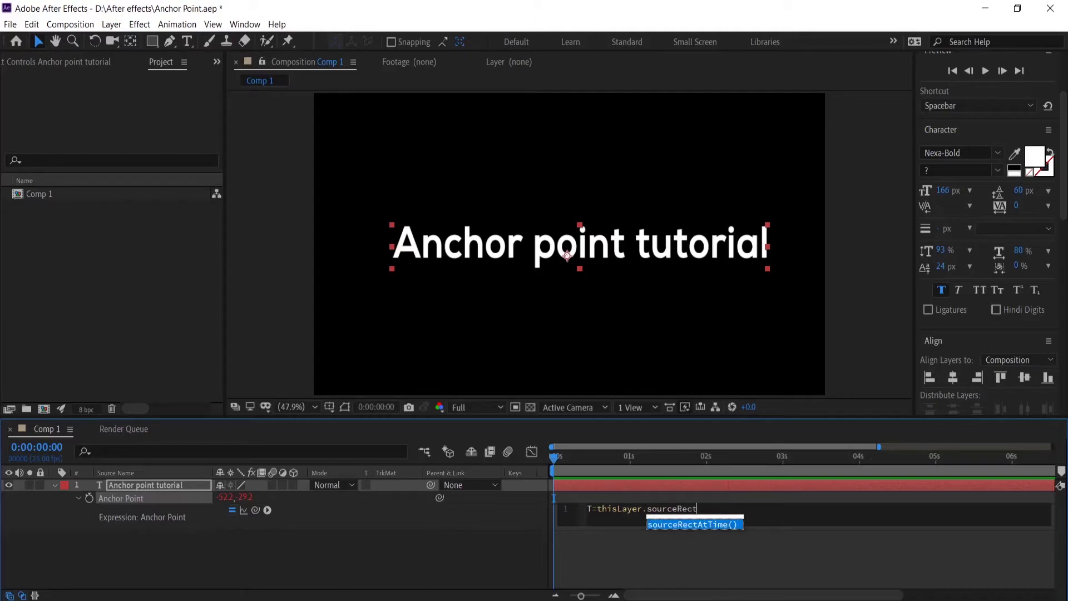
text(AtTime)
key(Return)
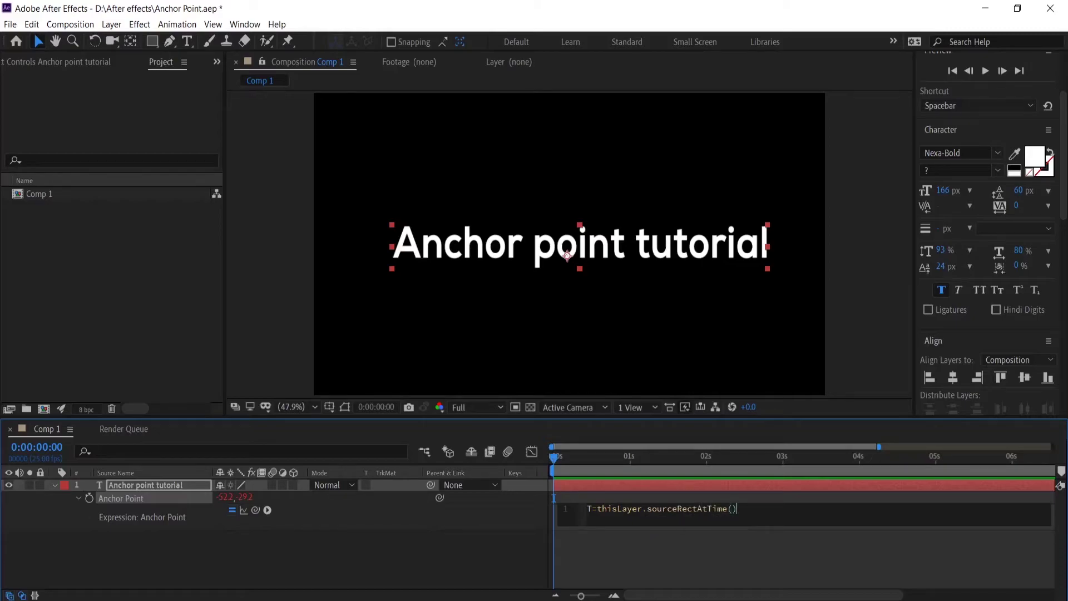
text(.top;)
key(Return)
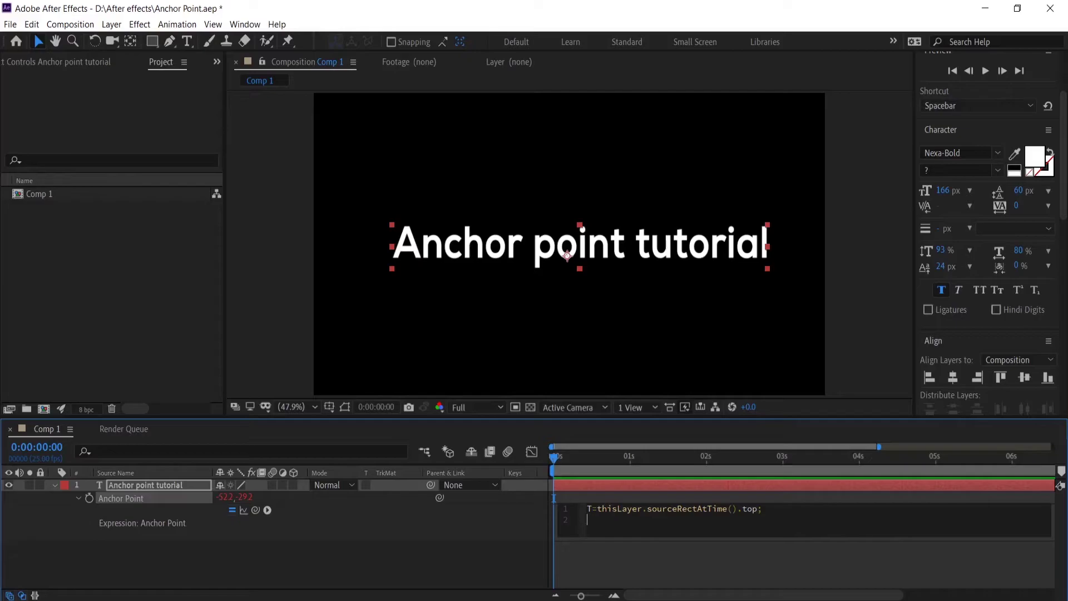
Add W=thisLayer.sourceRectAtTime().width; as the second line of the Anchor Point expression.
text(W)
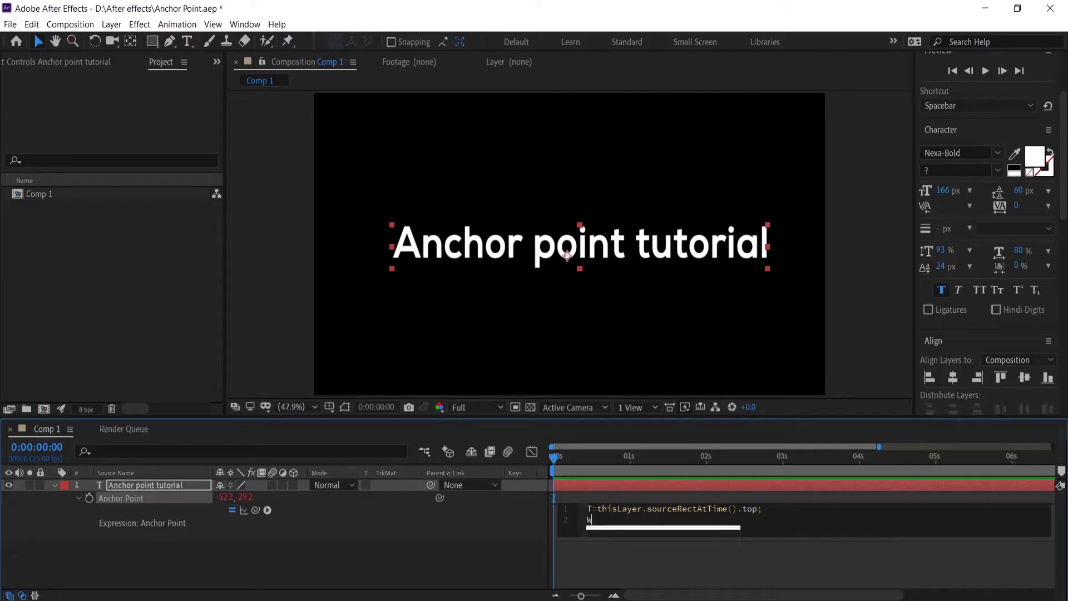
text(=thisLayer)
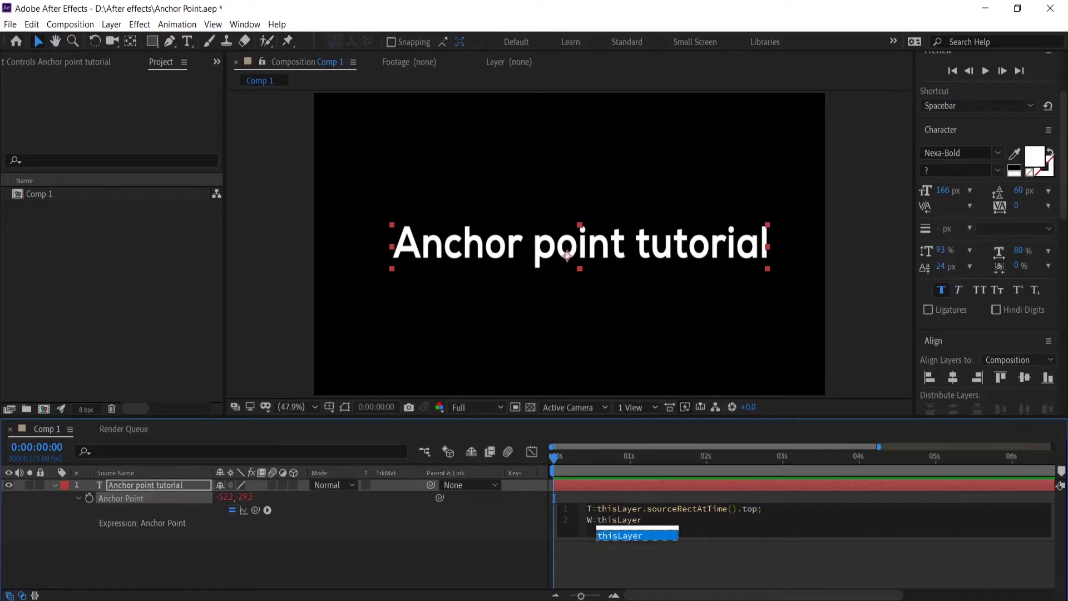
text(.sourceRectAtTi)
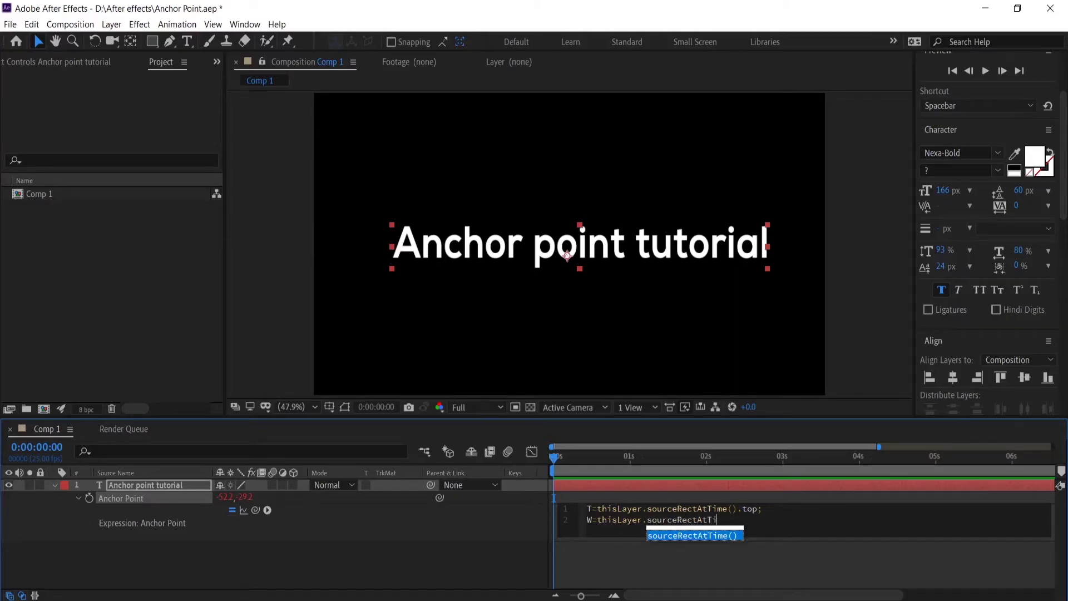
text(me().width)
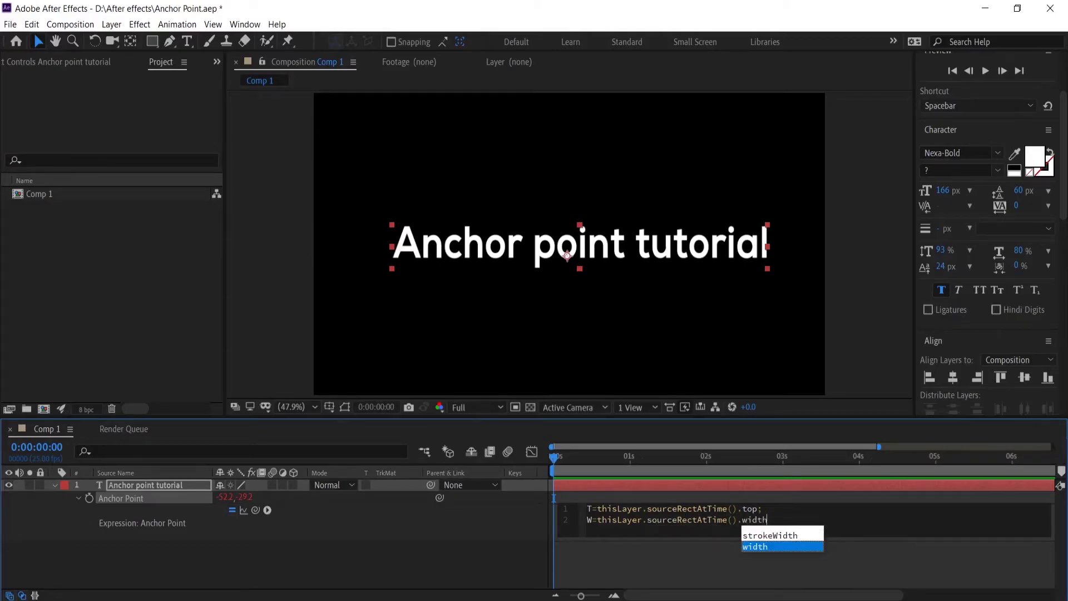
text(;)
key(Return)
Add the expression lines L=thisLayer.sourceRectAtTime().left; and H=thisLayer.sourceRectAtTime().height; for the Anchor Point.
text(L=thisLayer.sourceRectAtTime().left;)
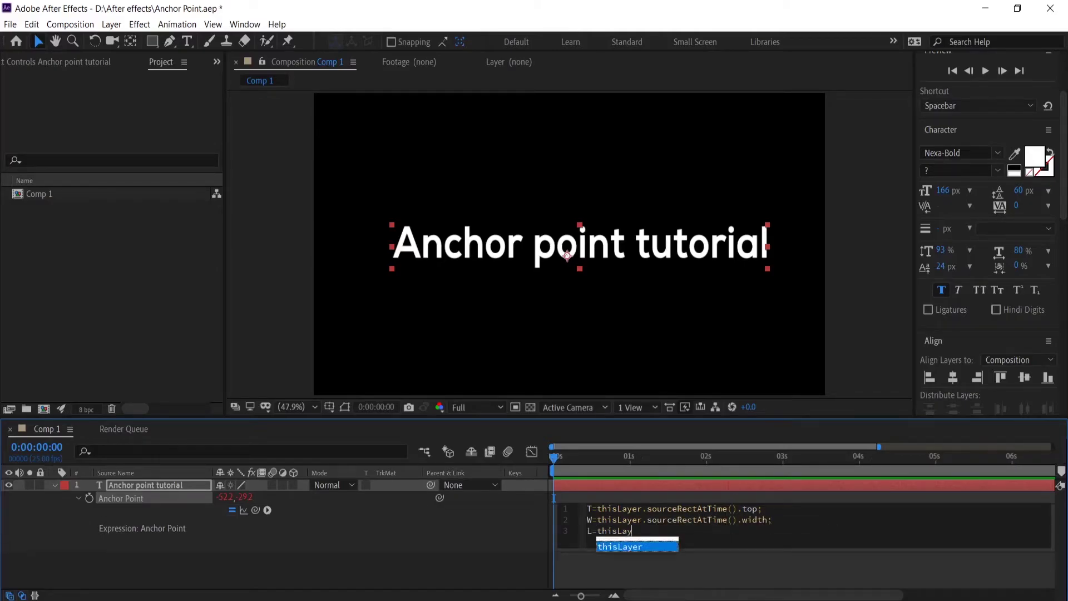
key(Return)
text(H=thisLayer.sourceRectAtTime().height;)
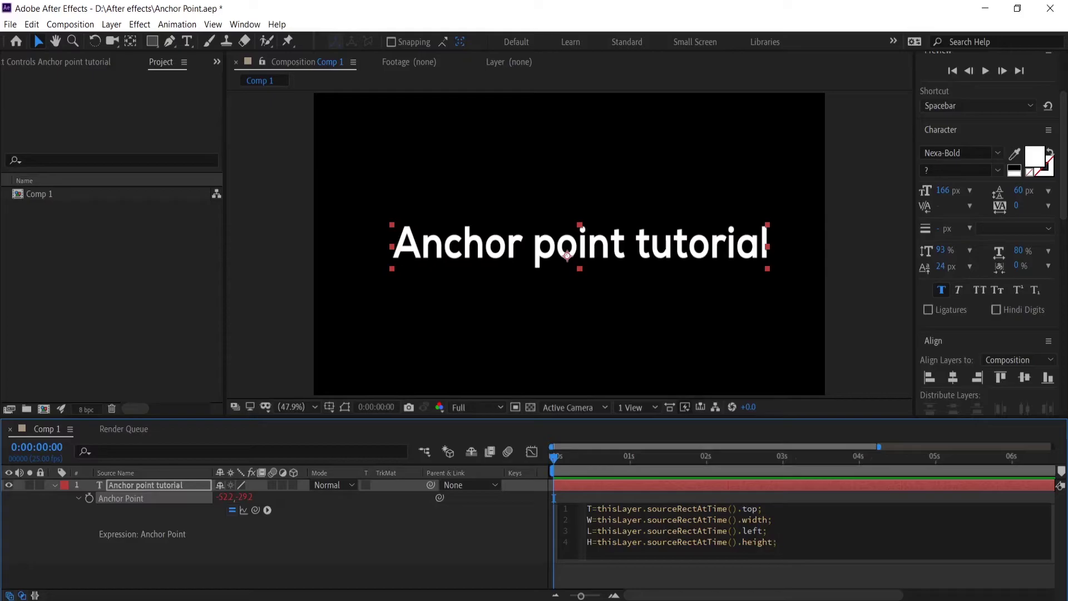
key(Return)
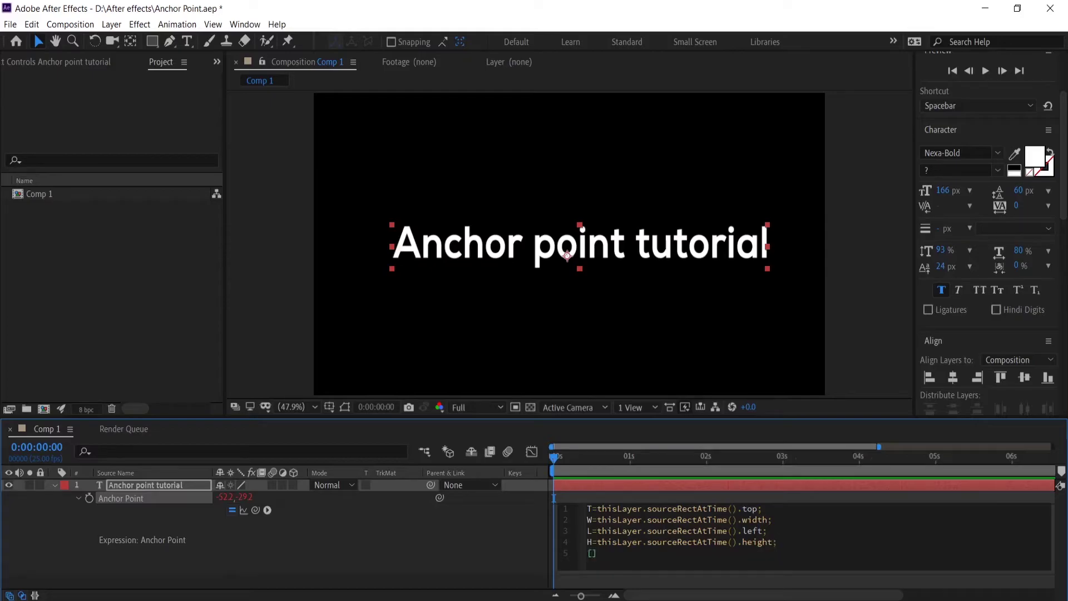
Finish the Anchor Point expression with [L+W/2,T+H/2], apply it and collapse the text layer's properties.
text([L)
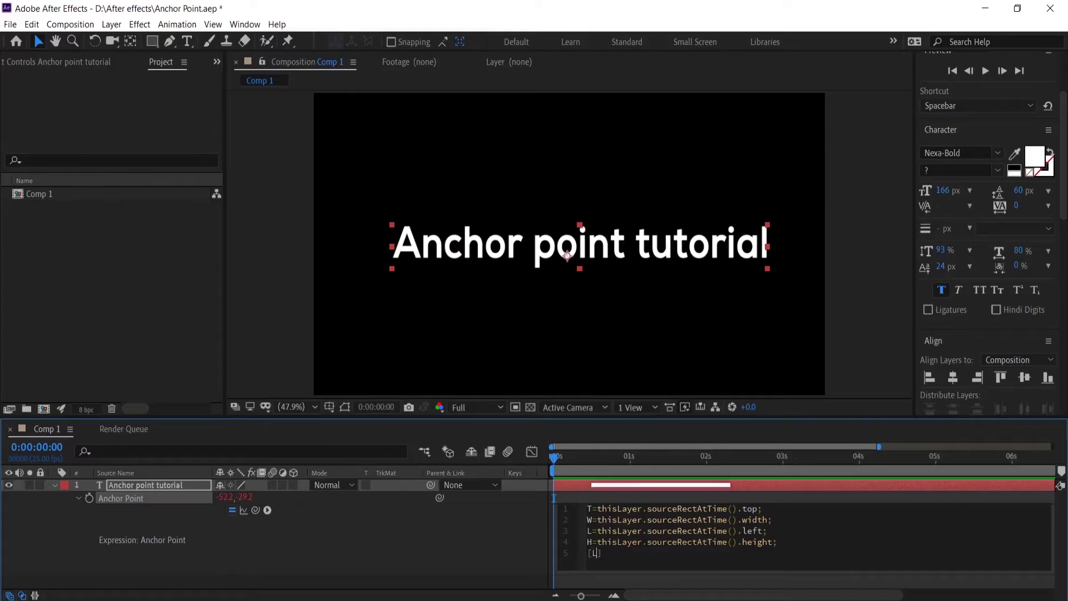
text(+)
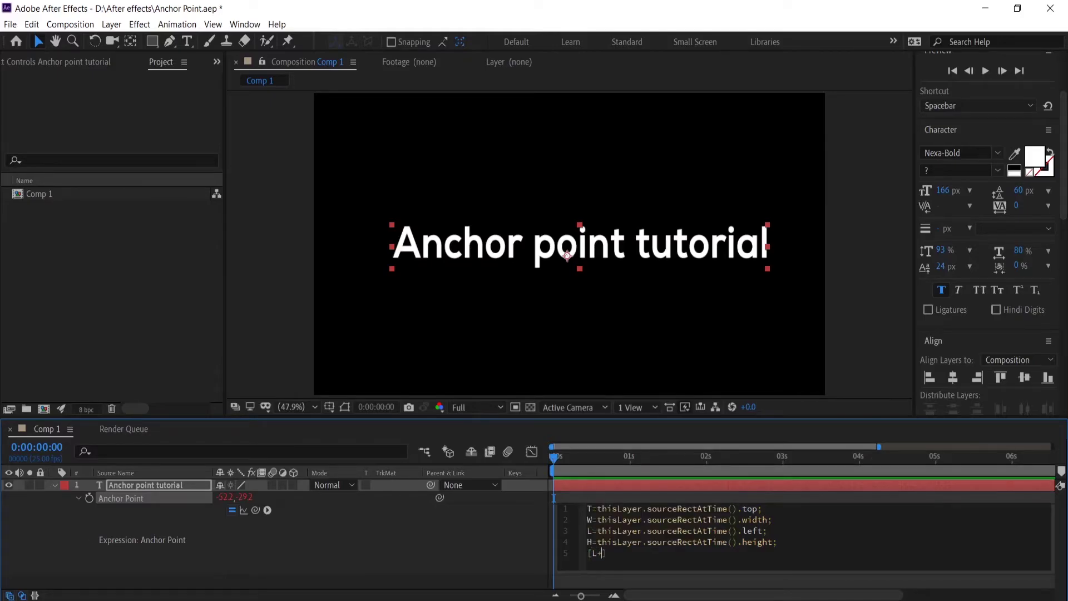
text(W/2,T)
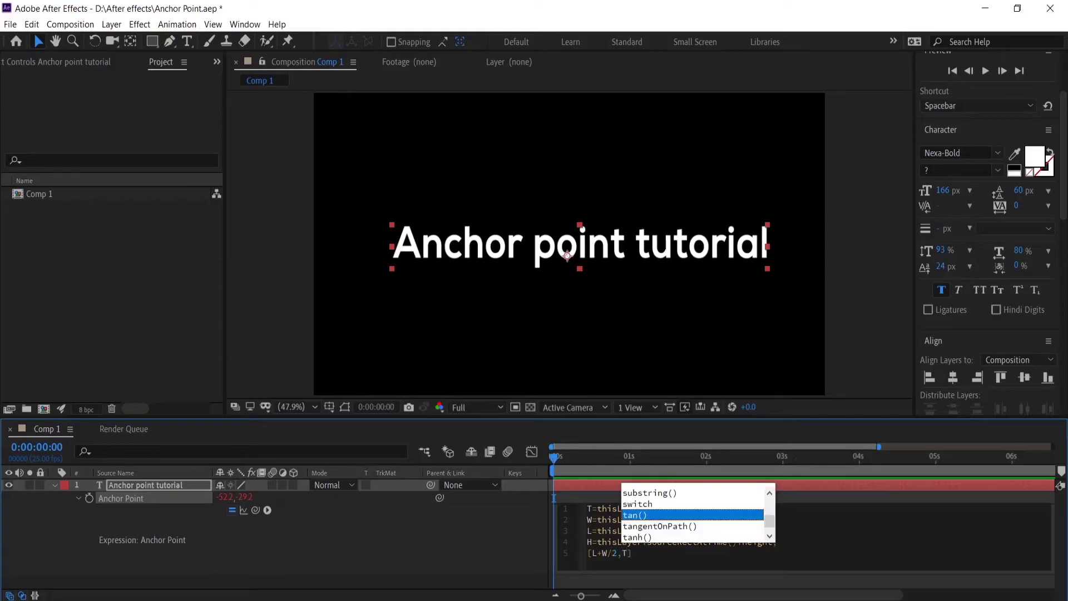
text(+H)
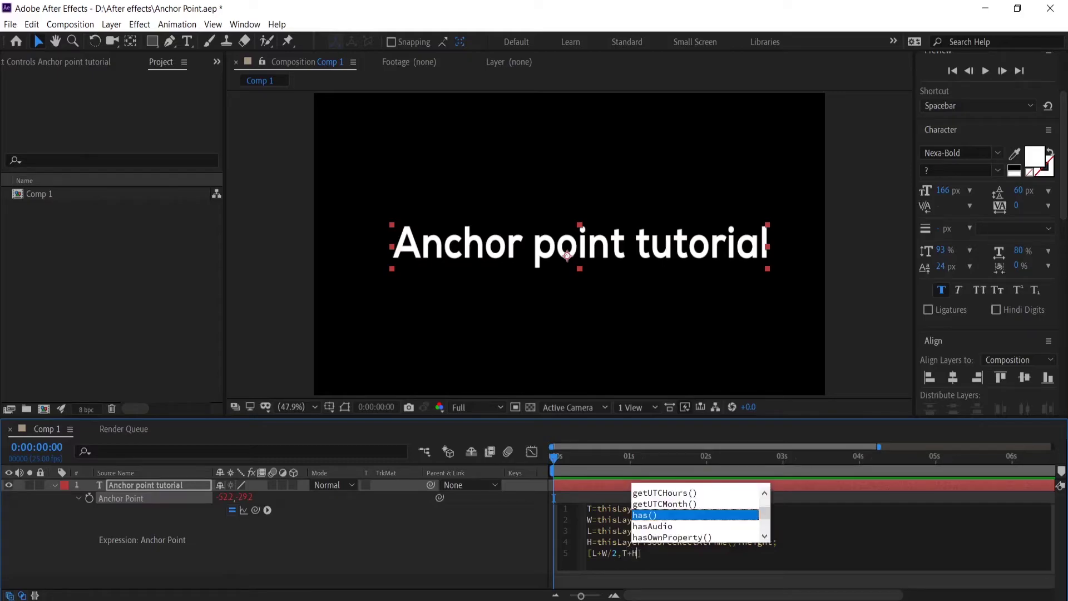
text(/2)
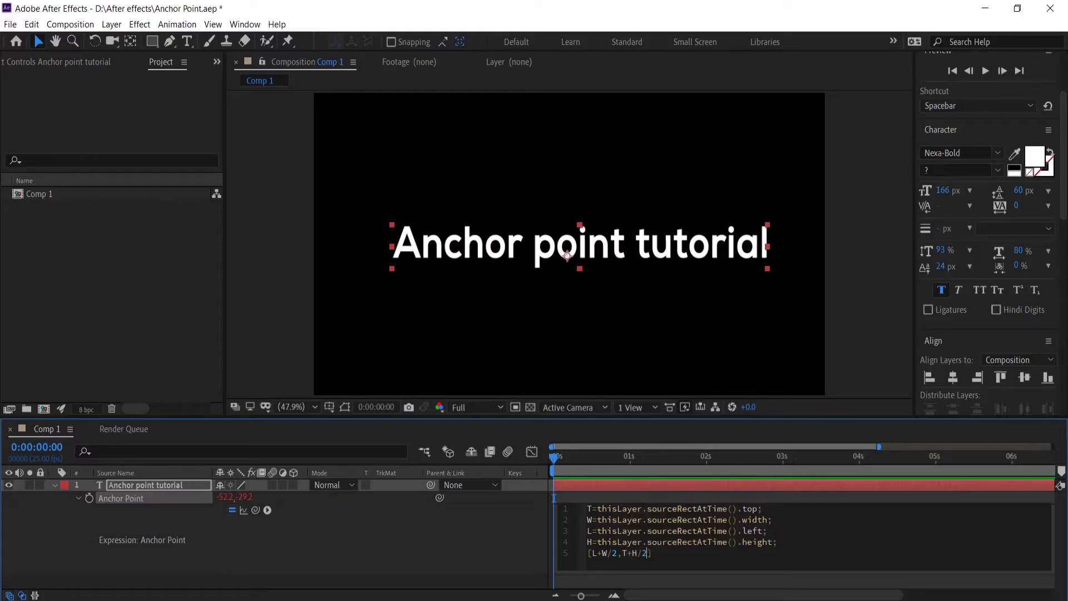
click(445, 553)
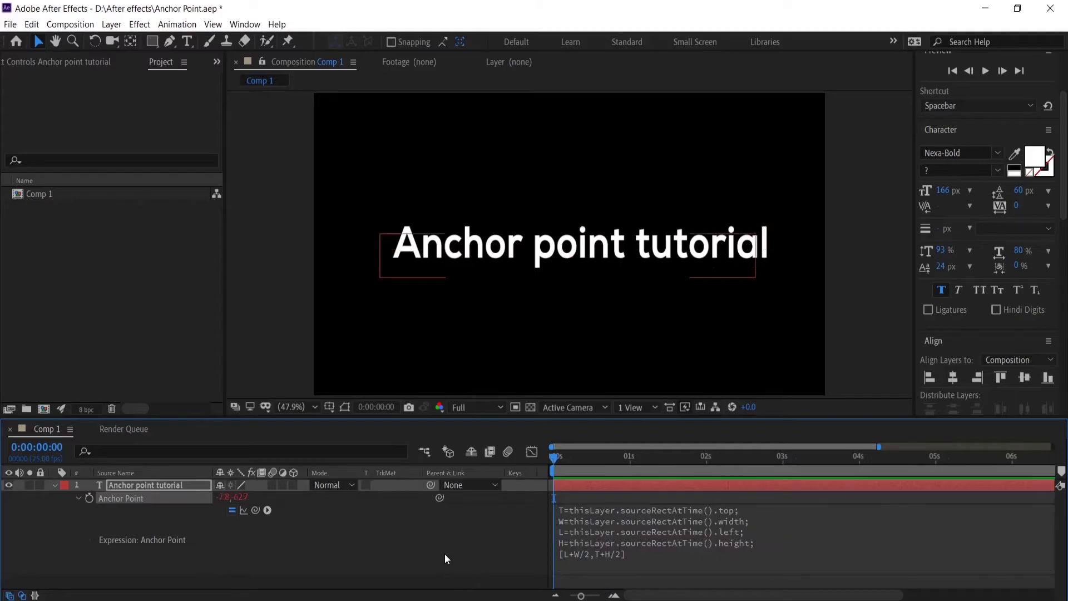
click(509, 259)
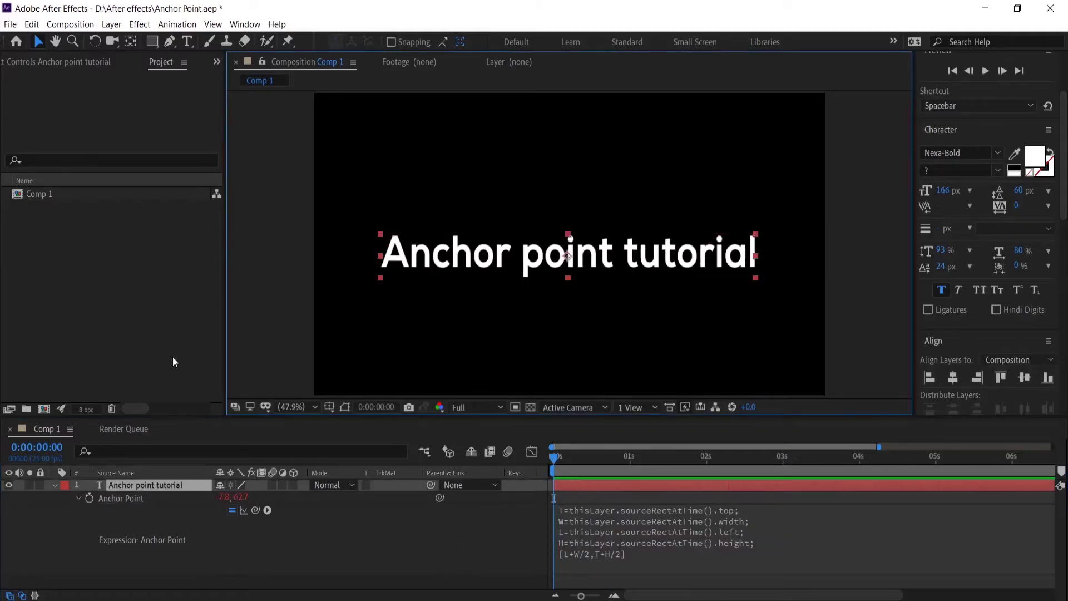
click(54, 485)
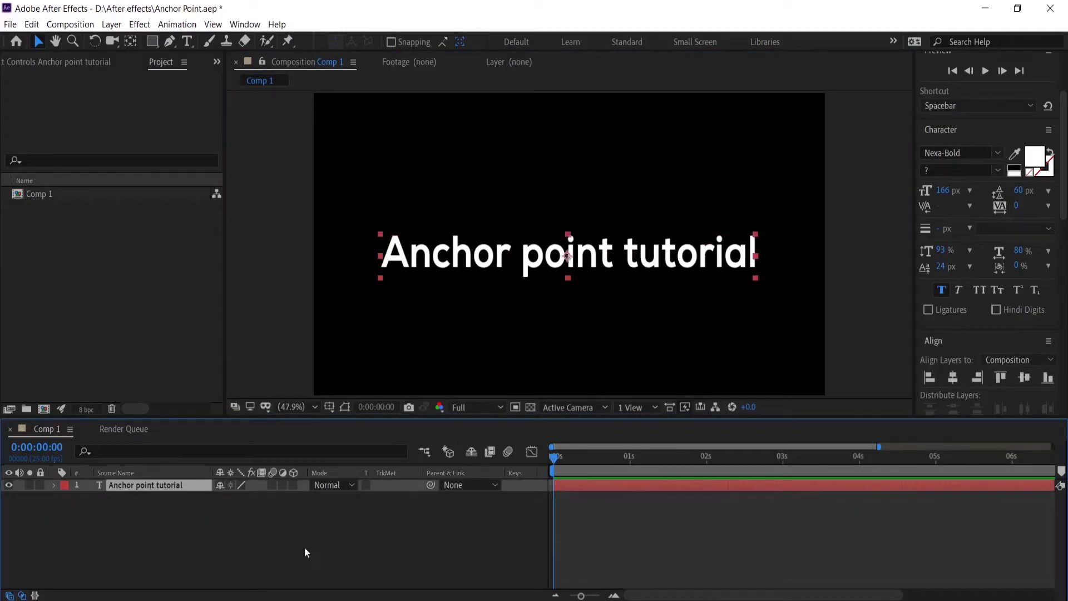
Center the text layer horizontally and vertically in the composition and set its font size to 182 px.
mouse_move(565, 266)
mouse_down()
mouse_move(530, 167)
mouse_move(584, 145)
mouse_move(617, 325)
mouse_move(529, 332)
mouse_move(525, 210)
mouse_move(575, 274)
mouse_up()
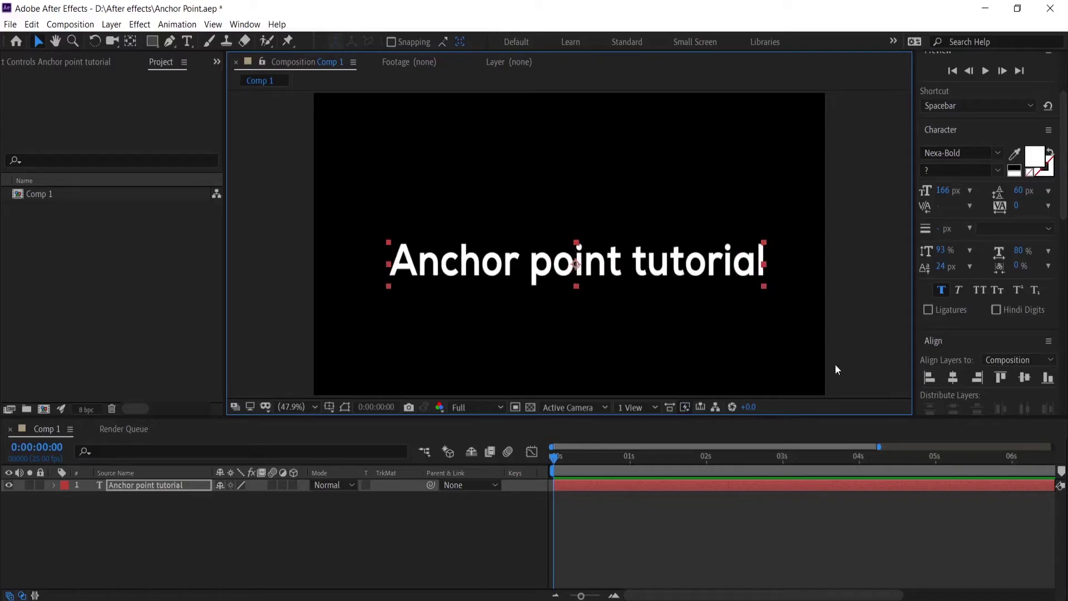
click(953, 378)
click(1023, 377)
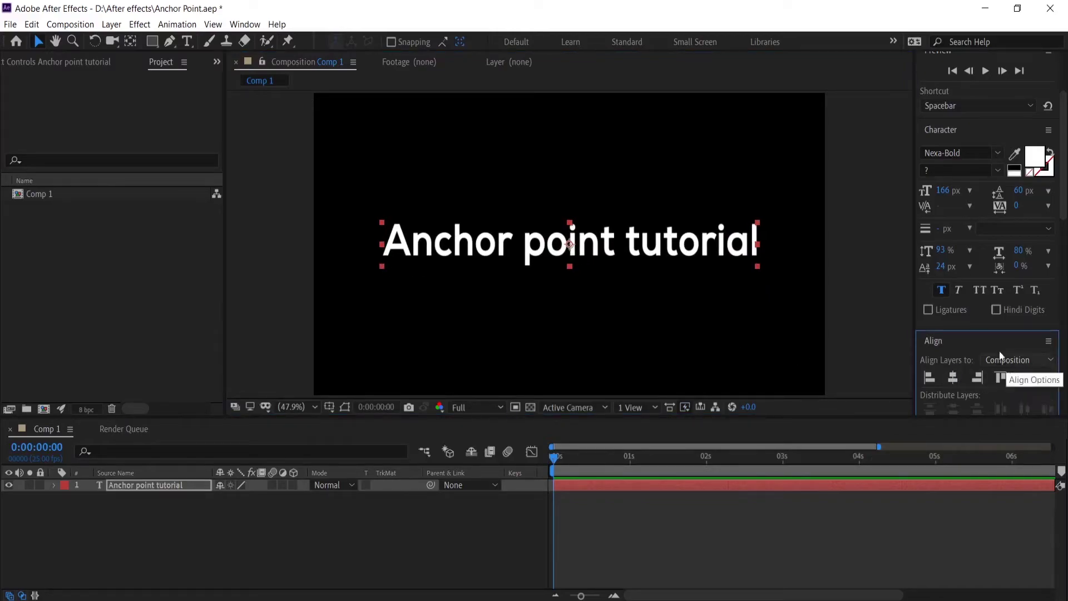
drag(943, 190, 989, 224)
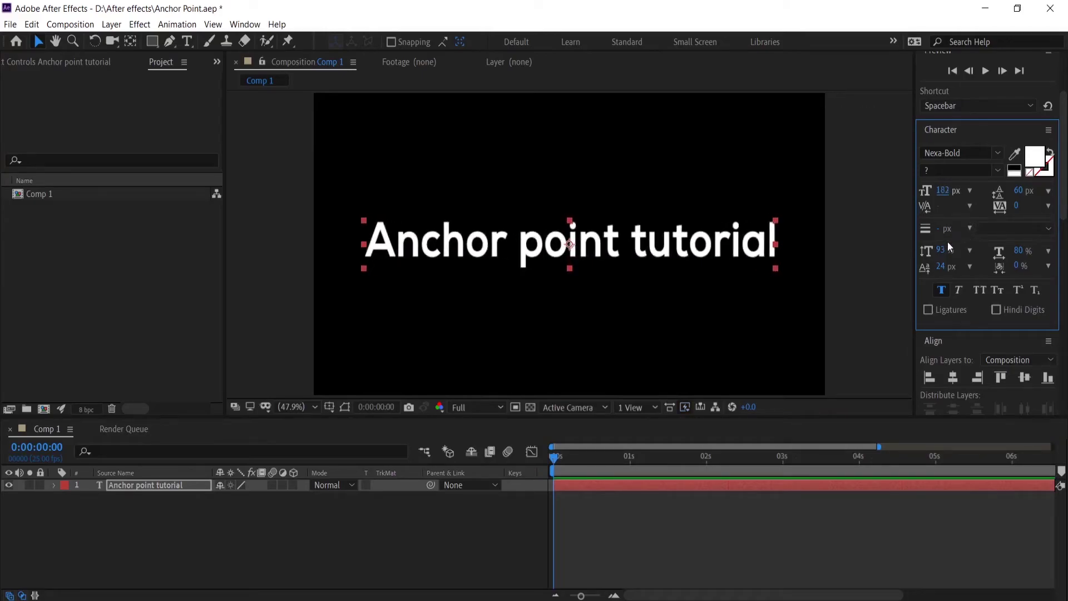
Try the Palace Script MT font on the text layer with a different font size.
click(997, 155)
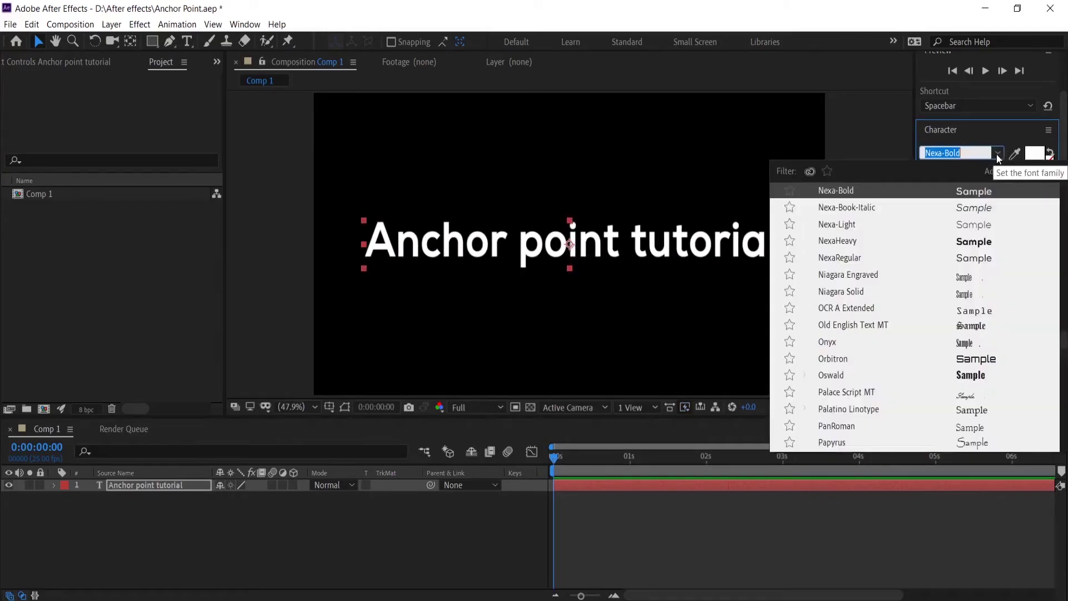
scroll(923, 242, down, 1)
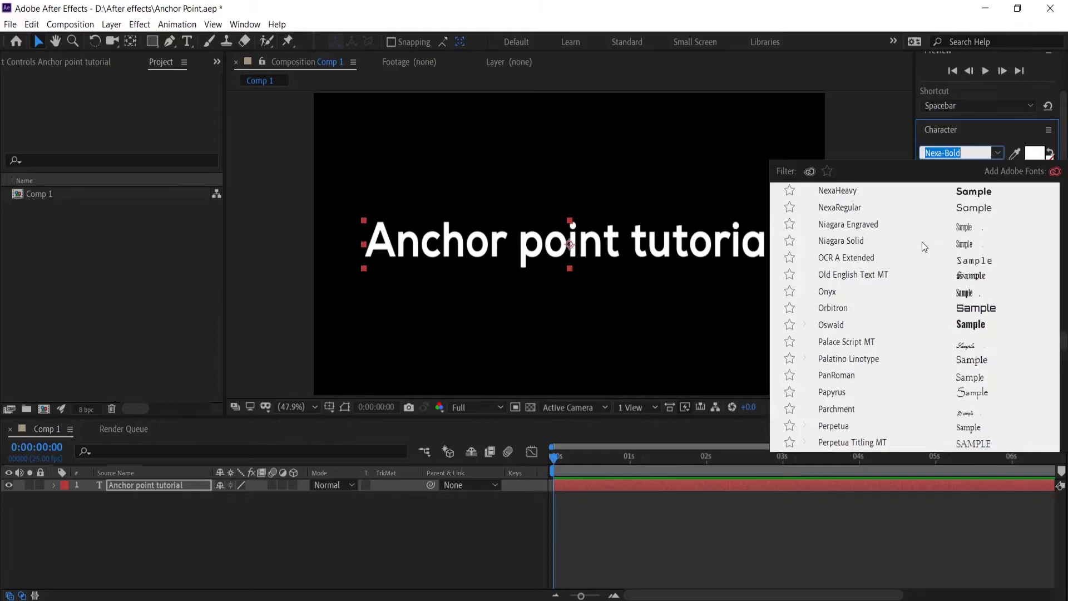
click(892, 343)
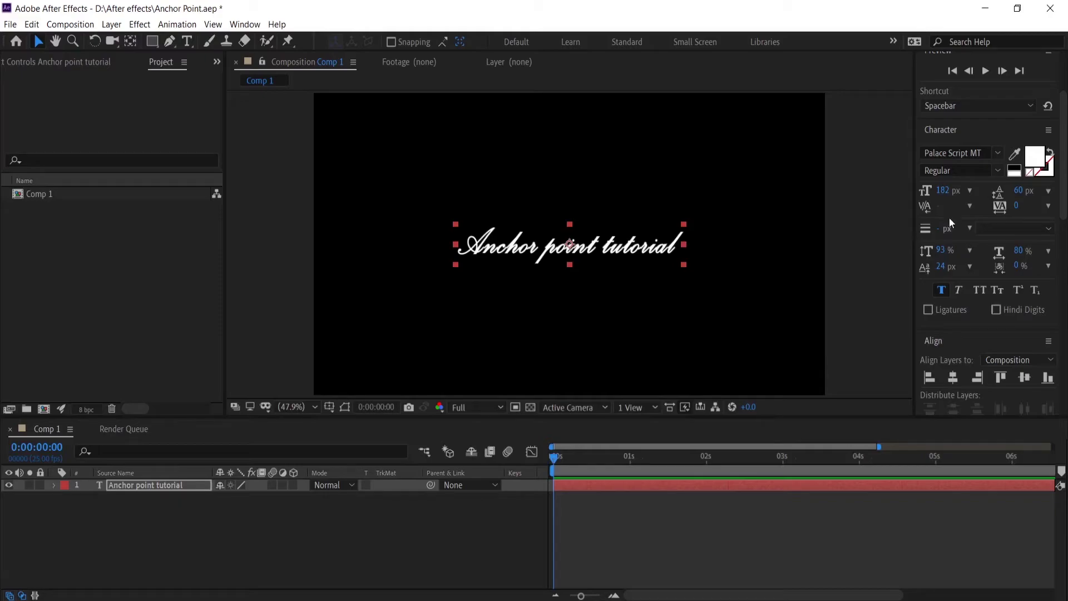
drag(943, 190, 968, 206)
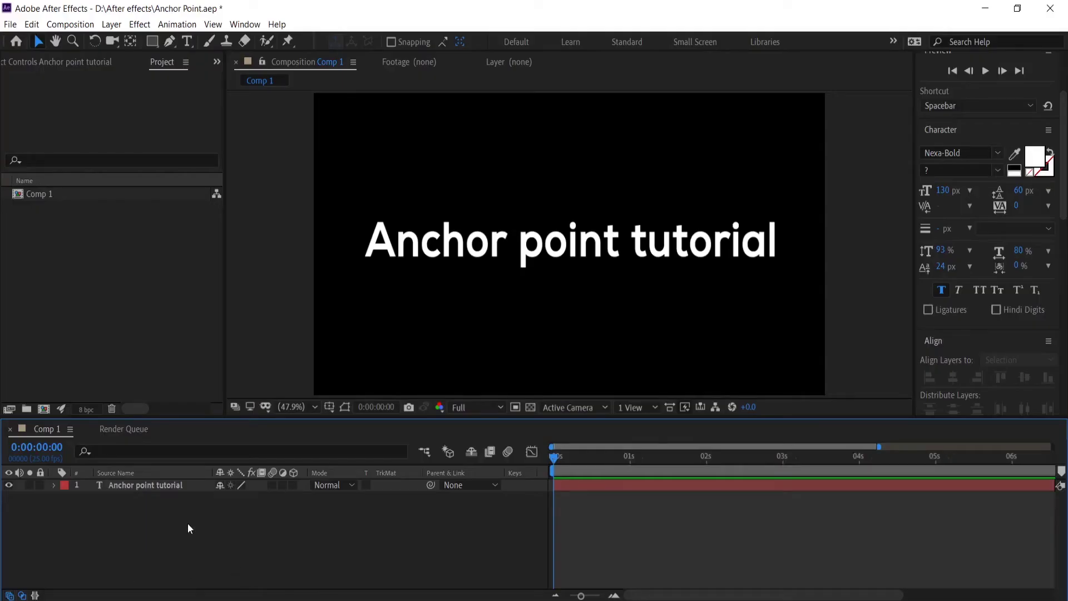
Delete the word "tutorial" from the text layer so it reads "Anchor point", and return to the Selection tool.
click(168, 484)
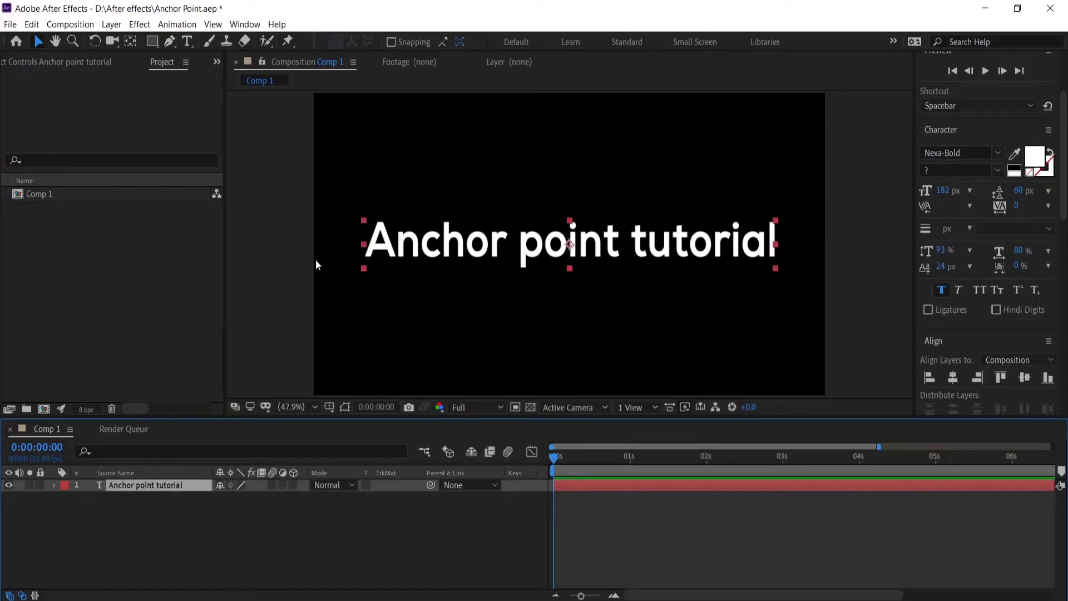
click(188, 42)
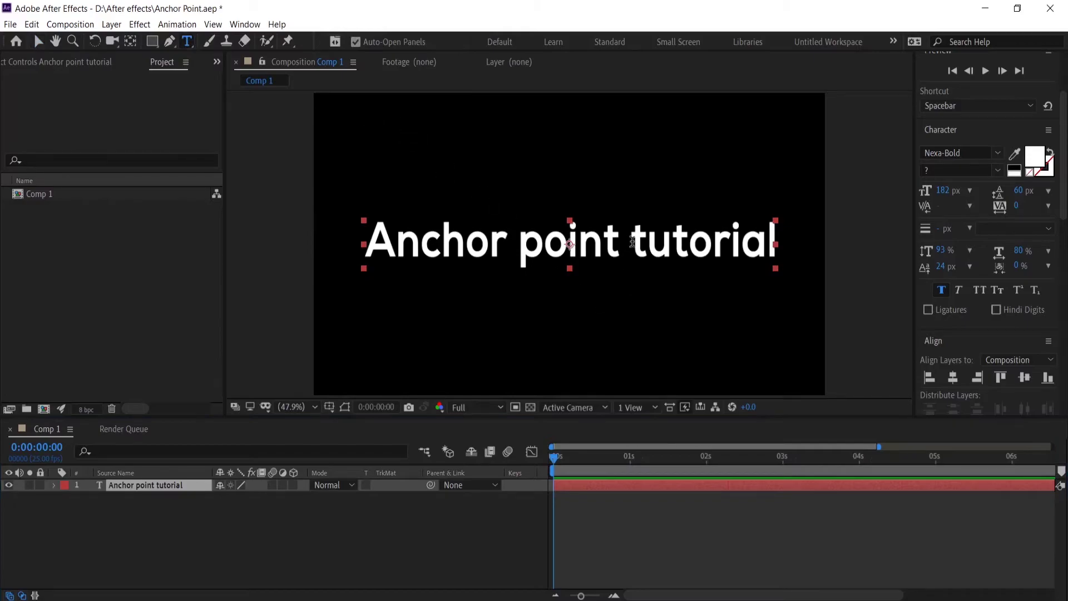
drag(632, 241, 762, 240)
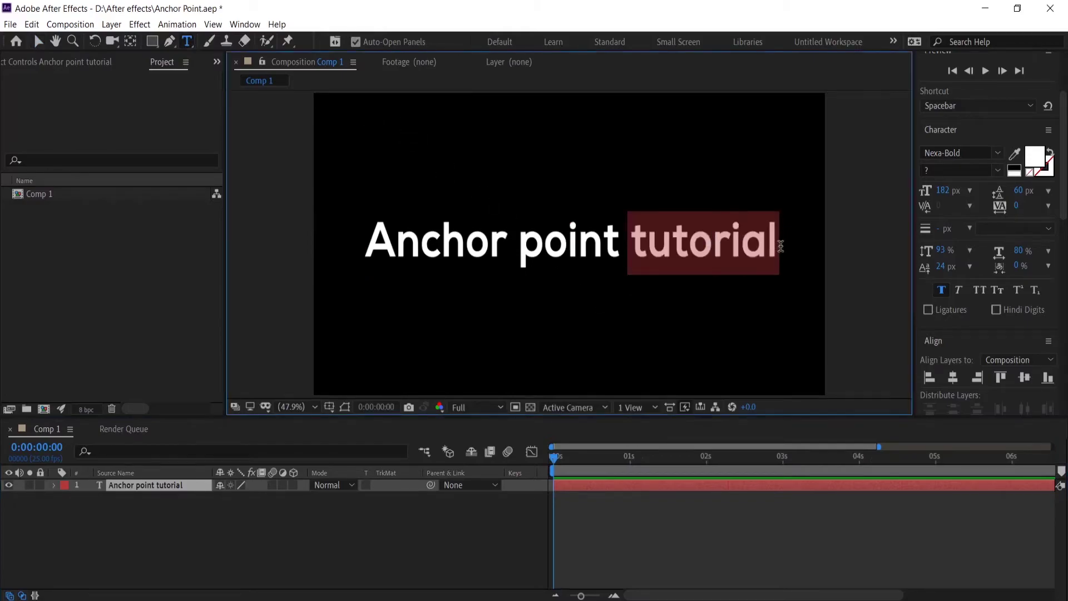
key(BackSpace)
key(BackSpace)
click(38, 42)
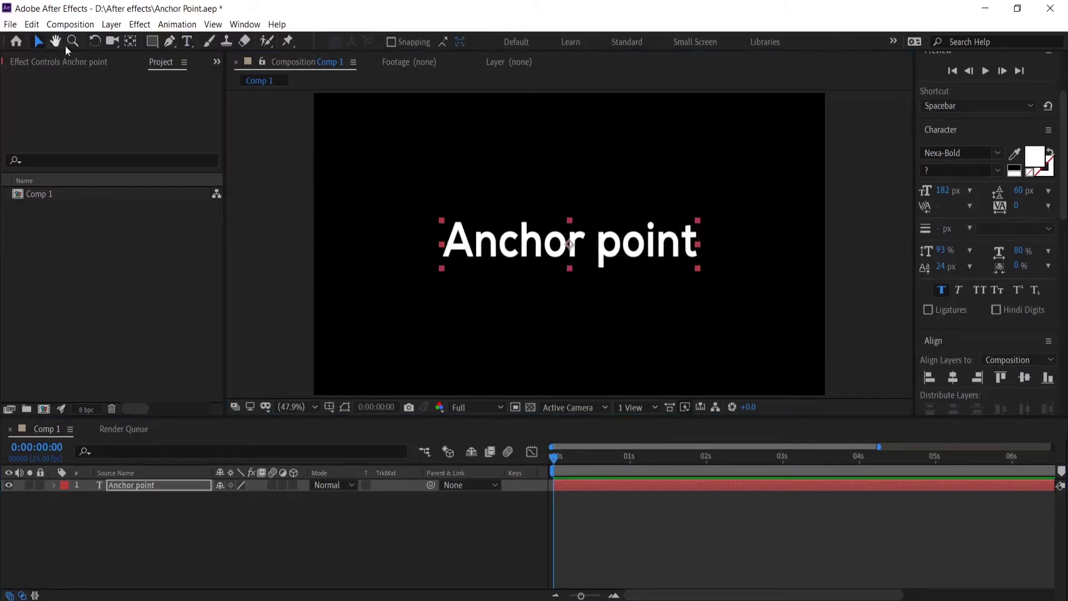
click(529, 248)
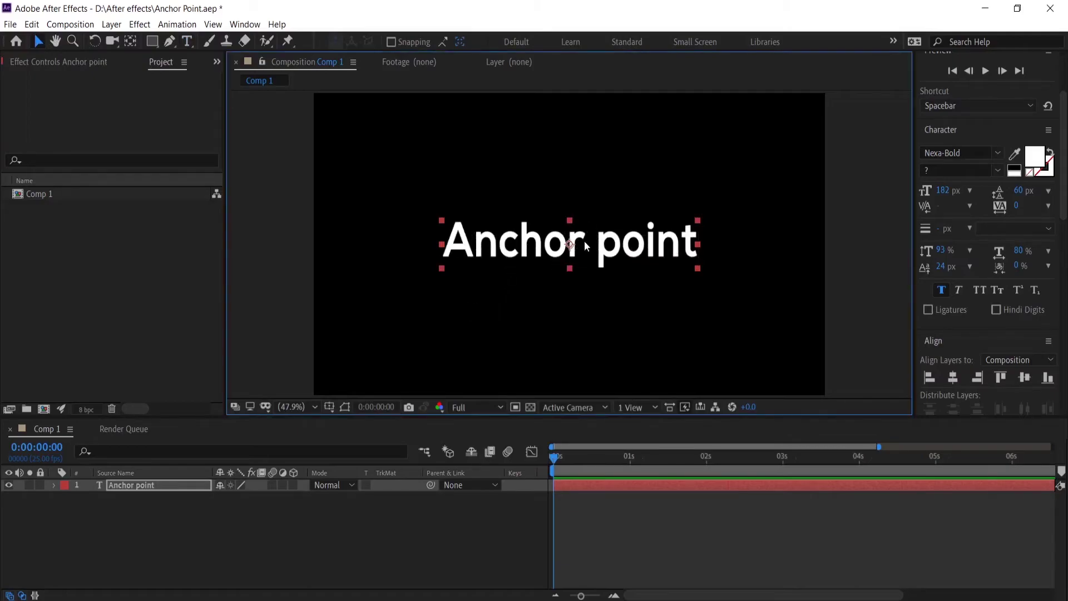
Move the text layer slightly off center and realign it horizontally and vertically to the composition.
mouse_move(584, 241)
mouse_down()
mouse_move(549, 259)
mouse_move(578, 254)
mouse_up()
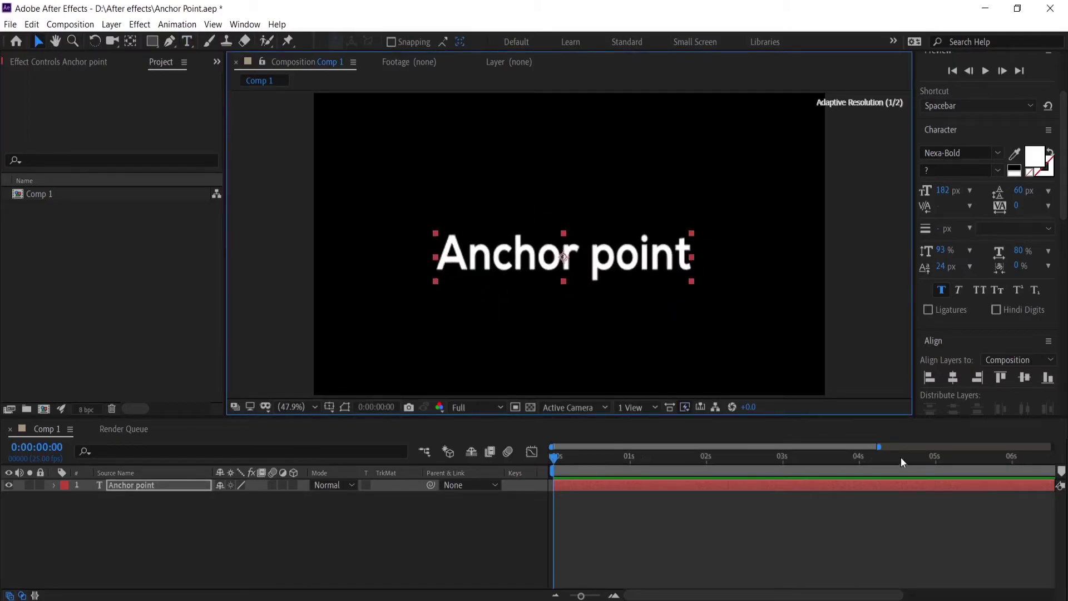
click(952, 378)
click(1025, 378)
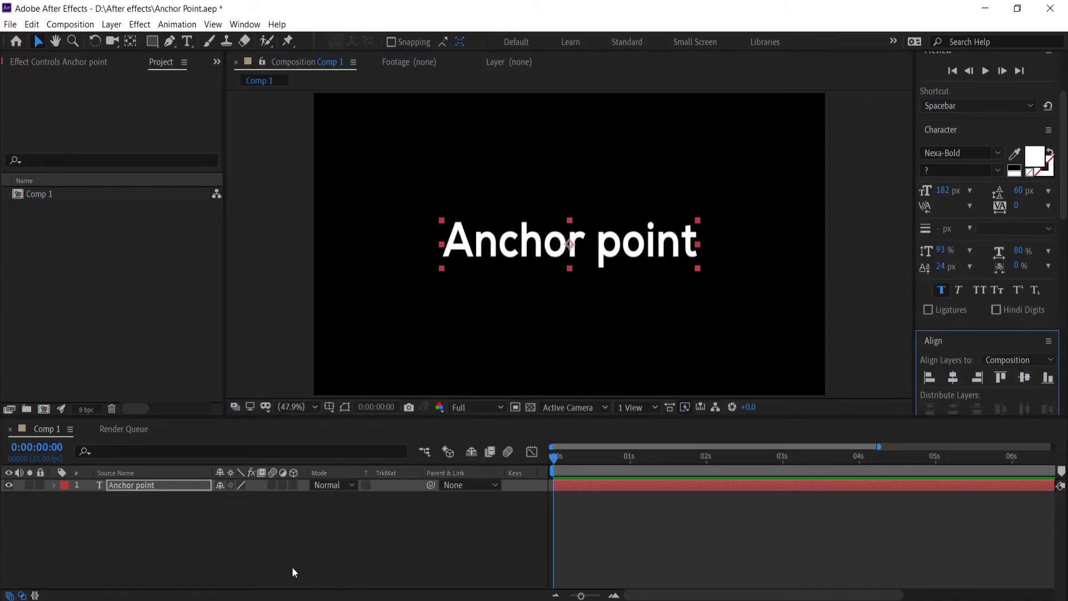
Delete the centered "Anchor point" text layer from the composition.
click(298, 587)
click(174, 486)
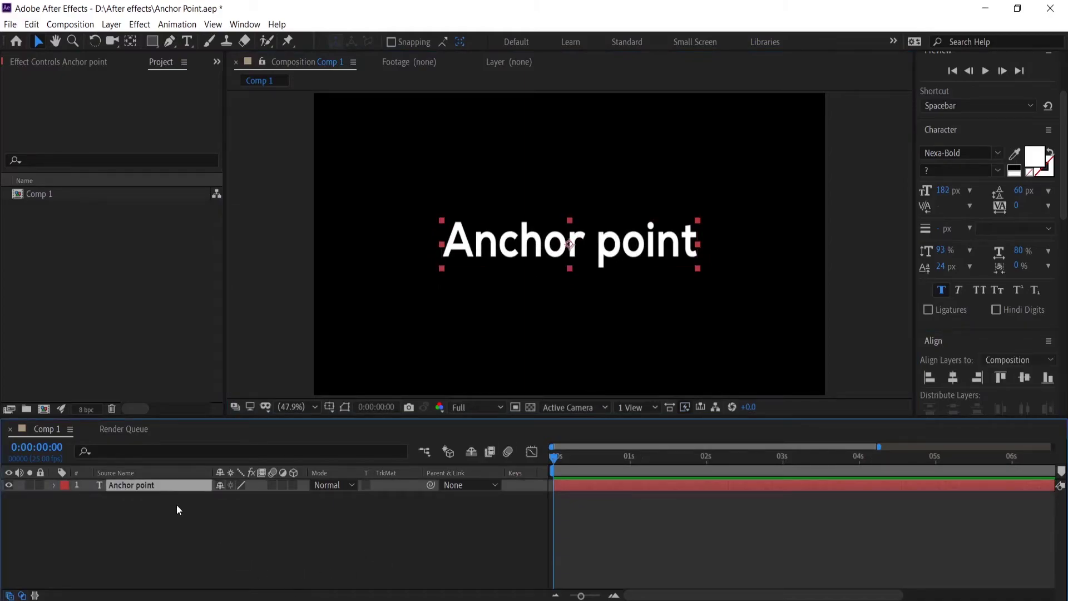
key(Delete)
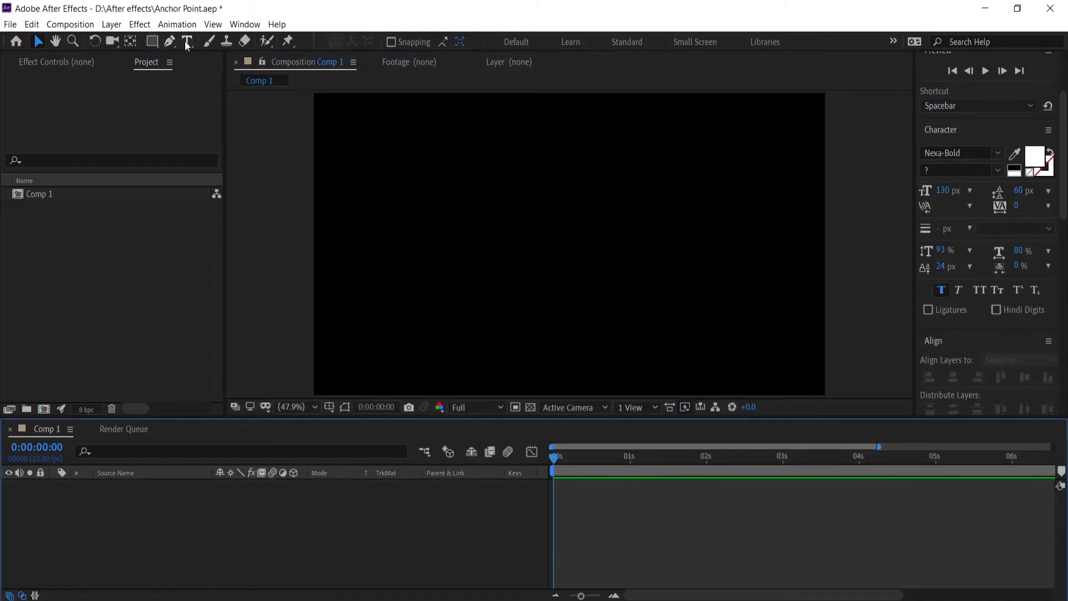
Create a text layer reading "Anchor point" and move it to the composition's upper-left area, at about 543, 288.
click(186, 42)
click(548, 211)
text(Anchor)
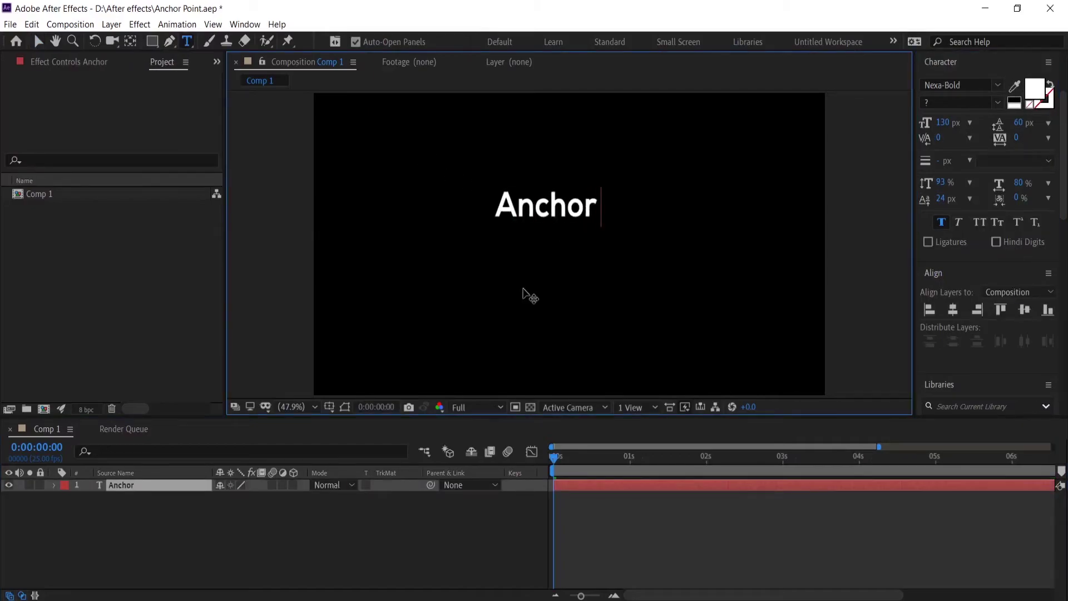
text( point)
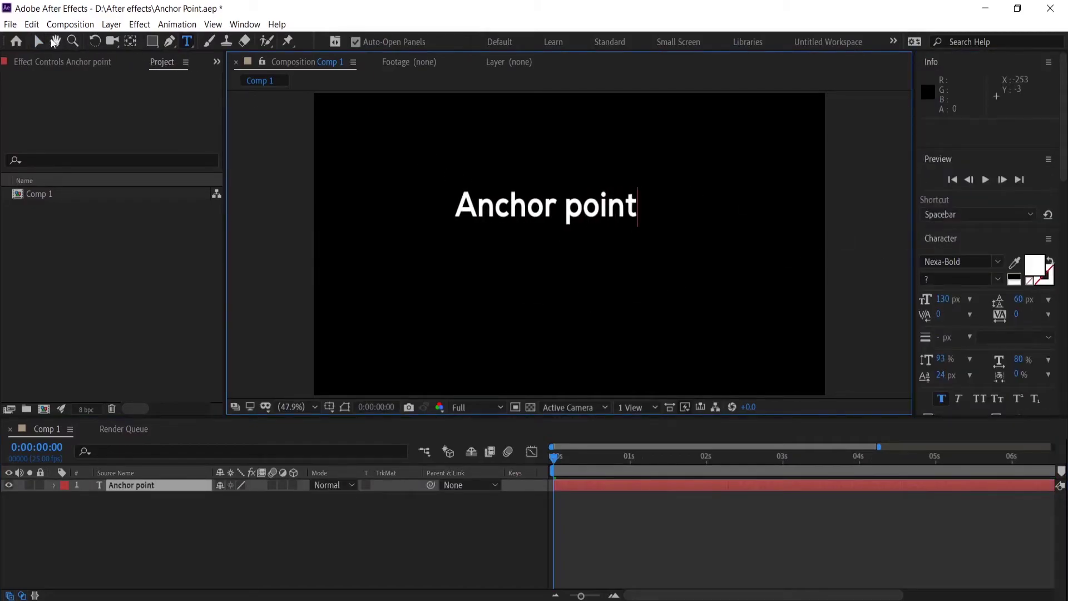
click(38, 41)
drag(545, 206, 458, 158)
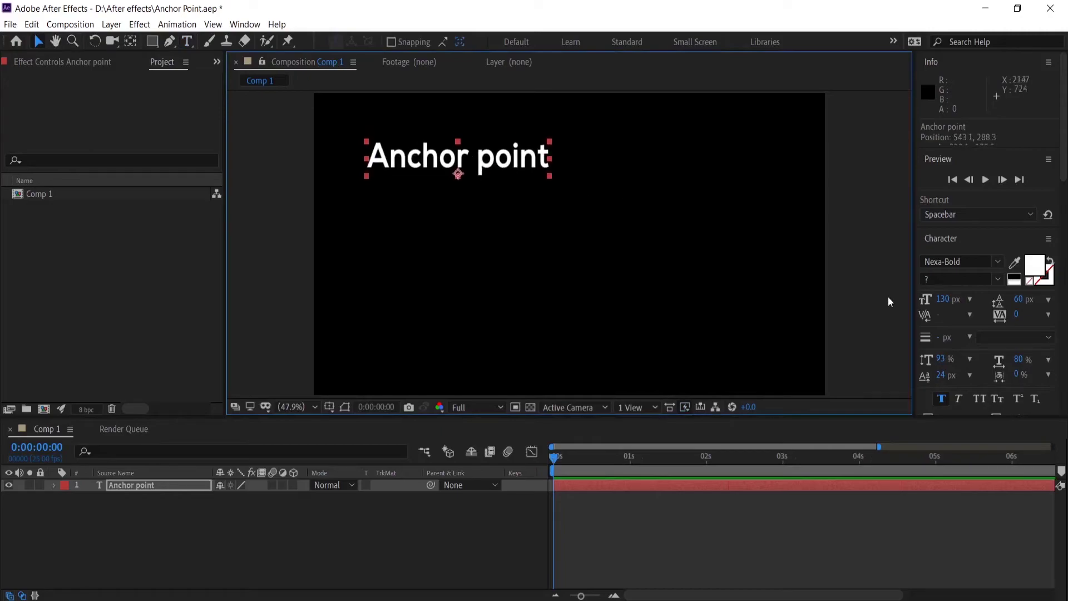
Change the new text layer's font to Raleway Medium.
click(998, 262)
scroll(917, 408, down, 10)
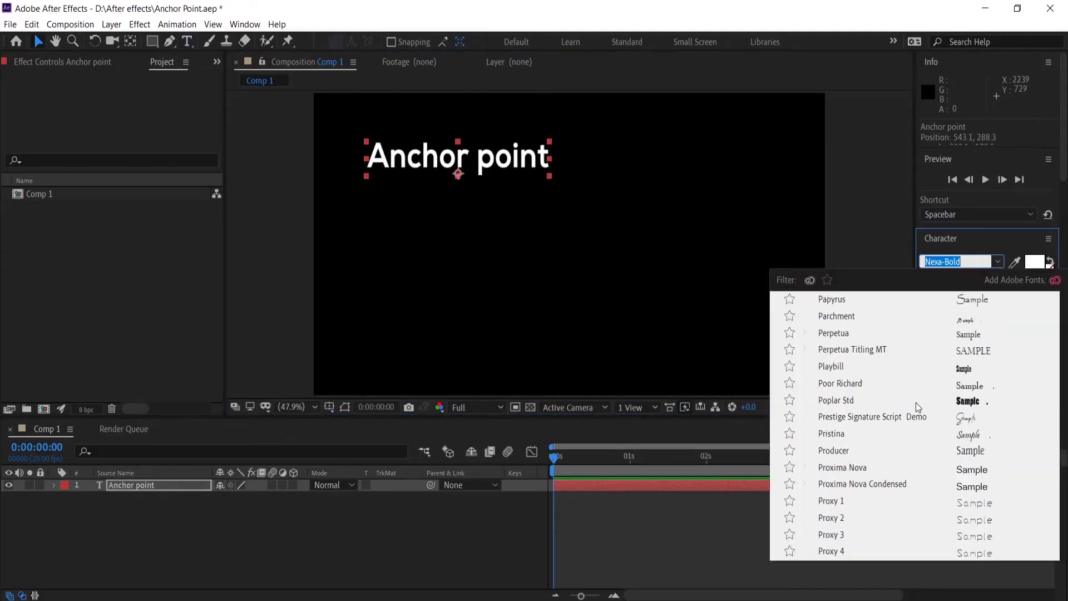
click(854, 366)
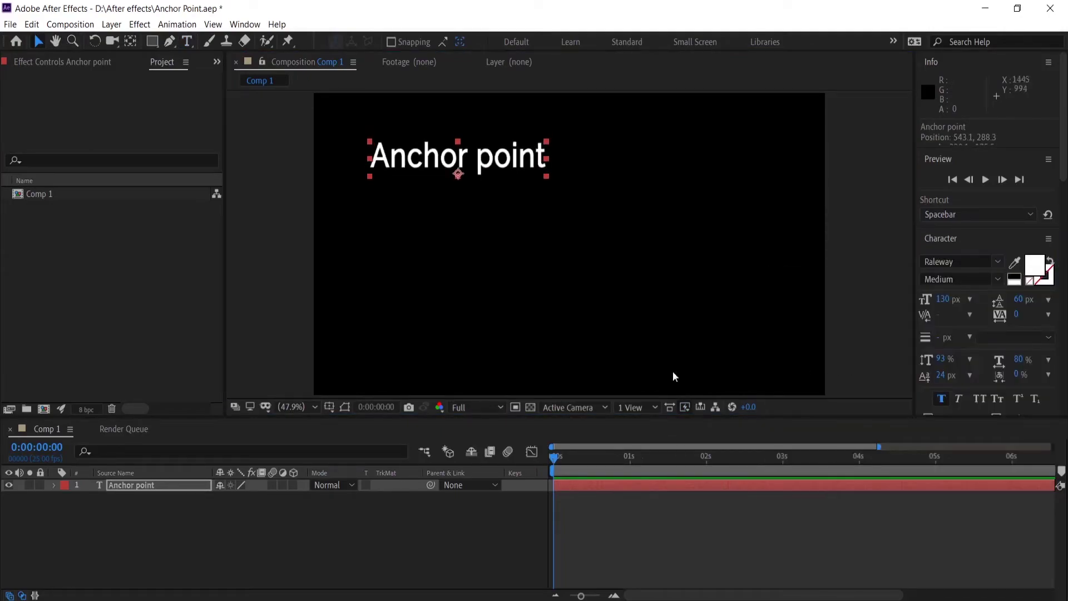
Duplicate the text layer three times and arrange the four texts in a two-by-two layout across the composition.
click(148, 517)
click(137, 486)
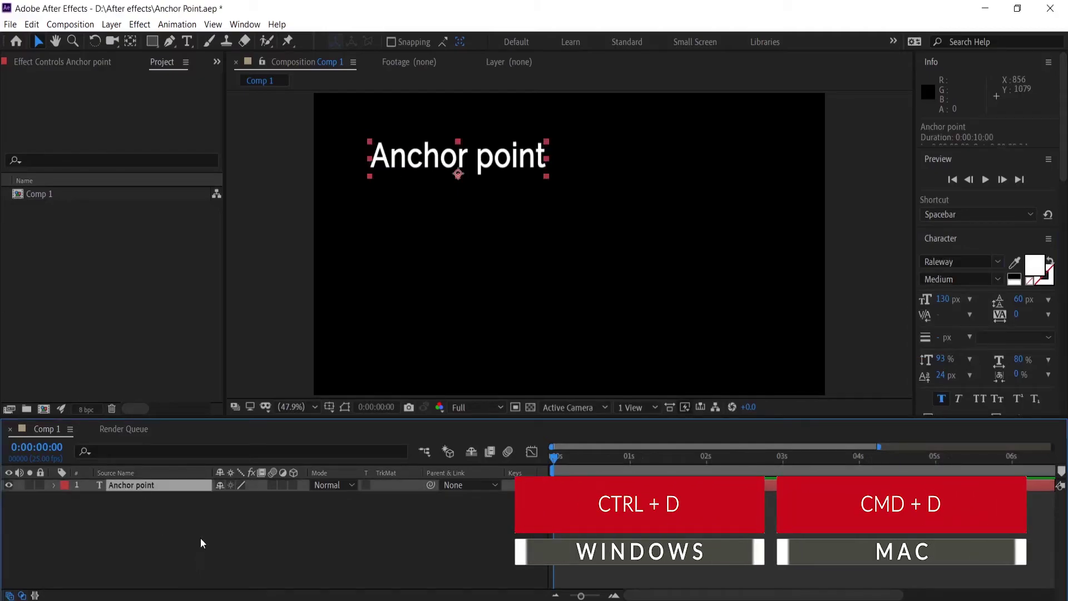
key(ctrl+d)
key(ctrl+d)
key(ctrl+d)
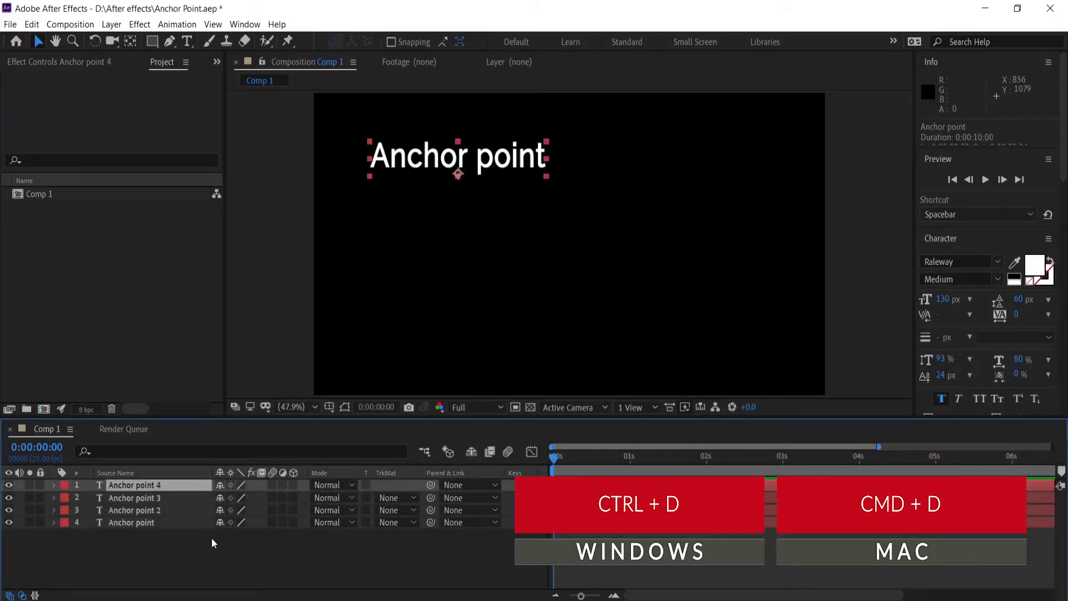
drag(473, 156, 711, 156)
drag(458, 158, 703, 319)
Set the upper-right text to the Signerica Thin font at 78 px.
click(696, 157)
click(998, 262)
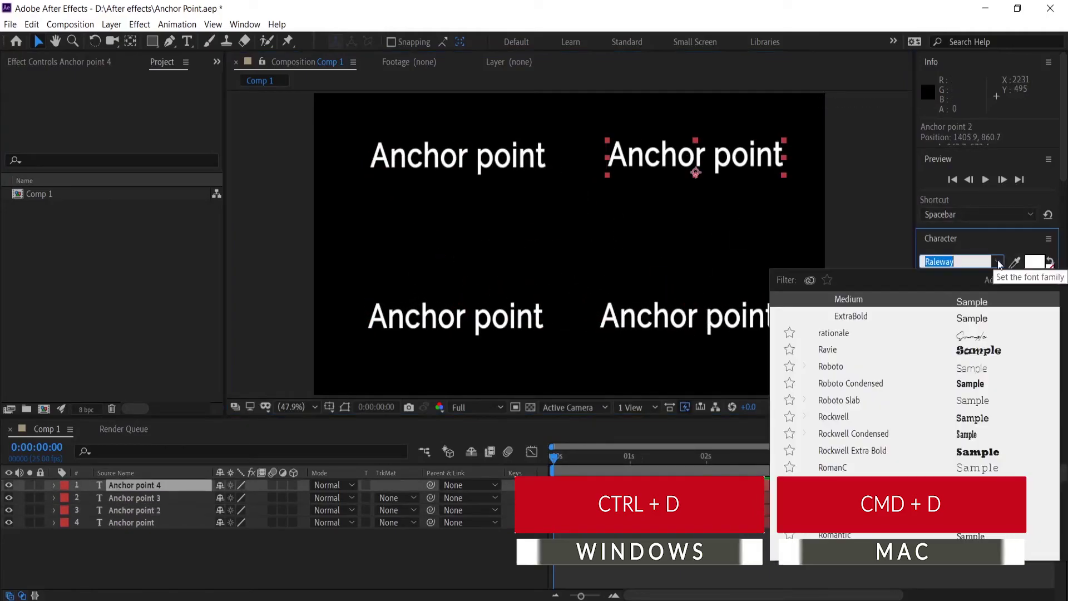
scroll(879, 412, down, 3)
click(876, 479)
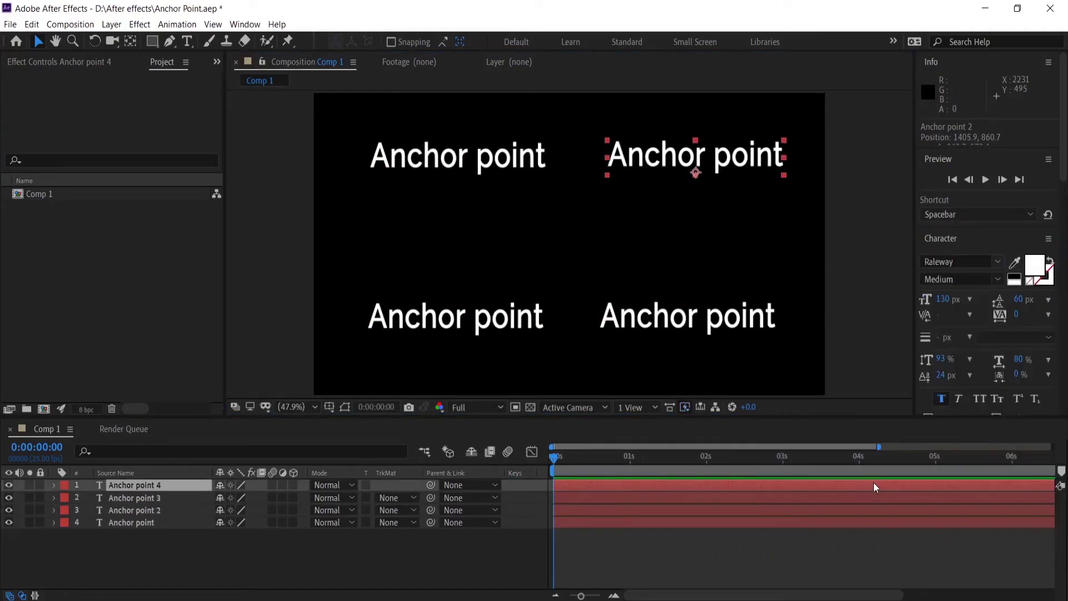
drag(950, 301, 866, 359)
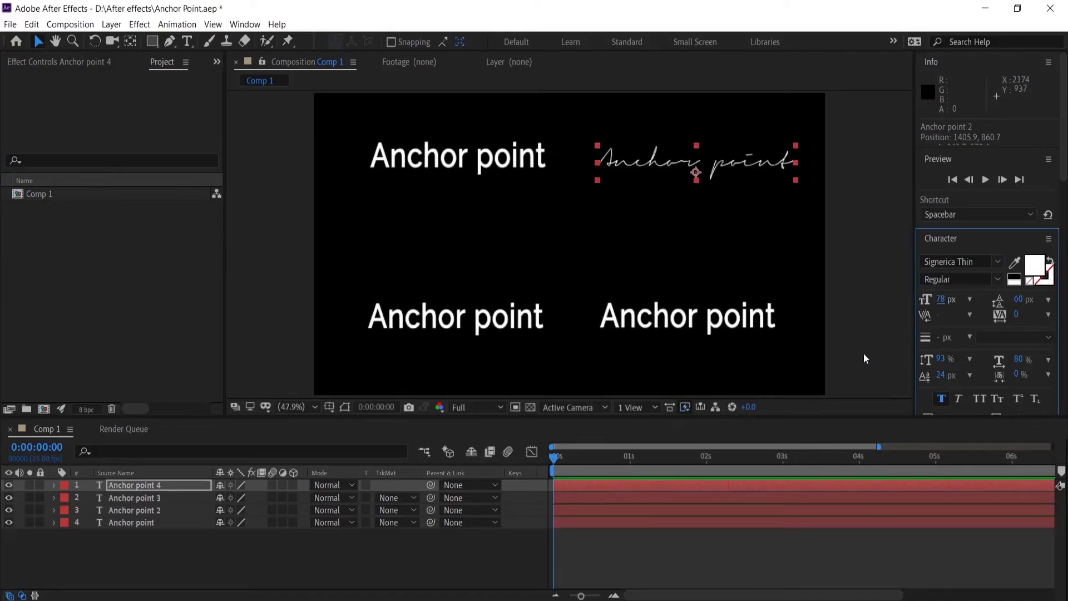
Change the lower-left text's font to Prestige Signature Script Demo.
click(482, 347)
click(998, 261)
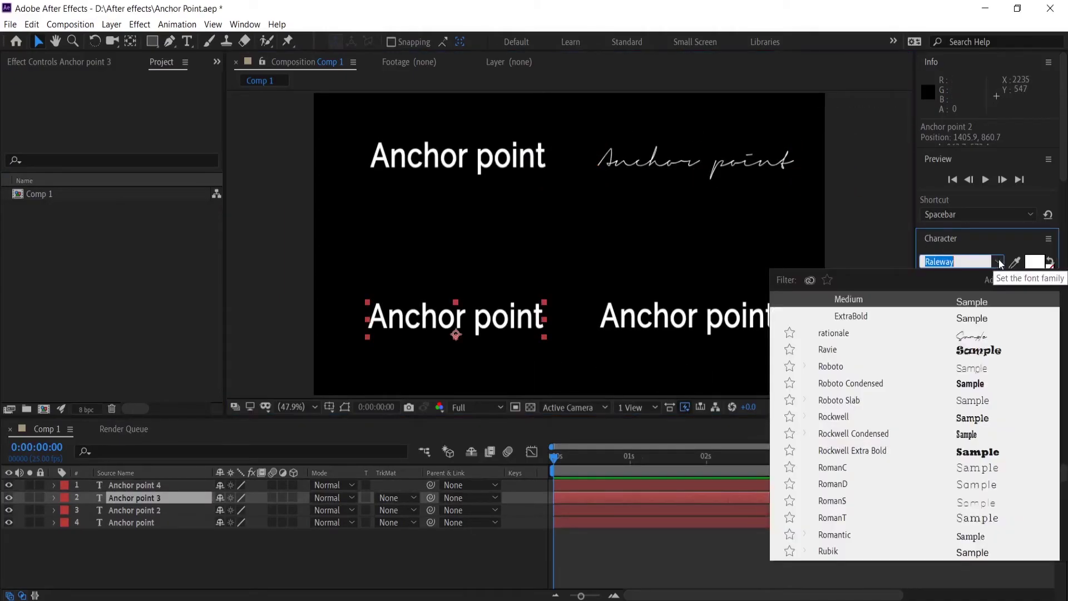
scroll(916, 406, up, 8)
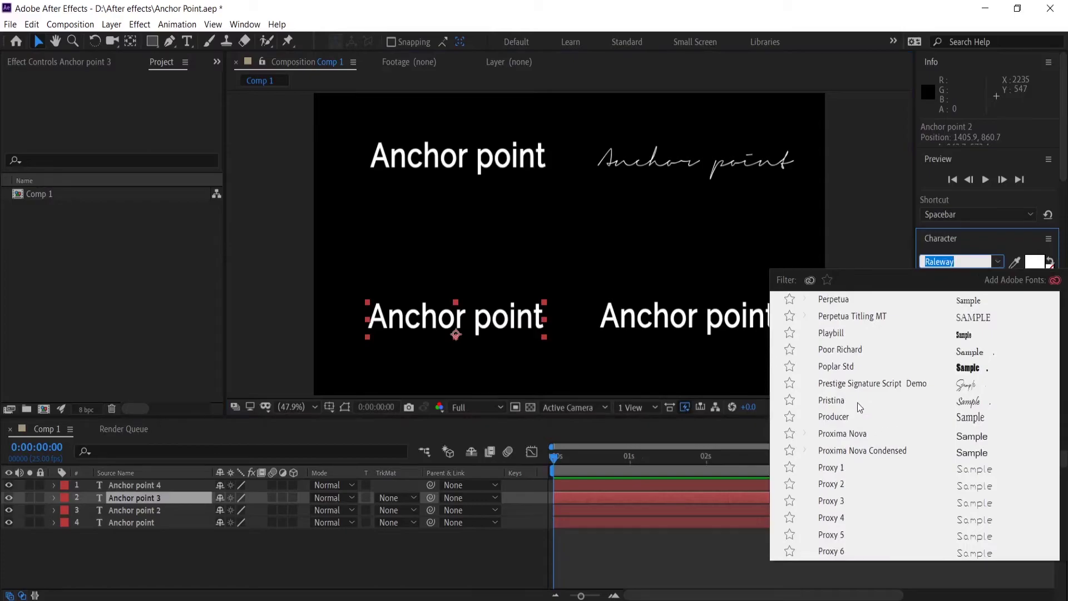
scroll(845, 390, up, 2)
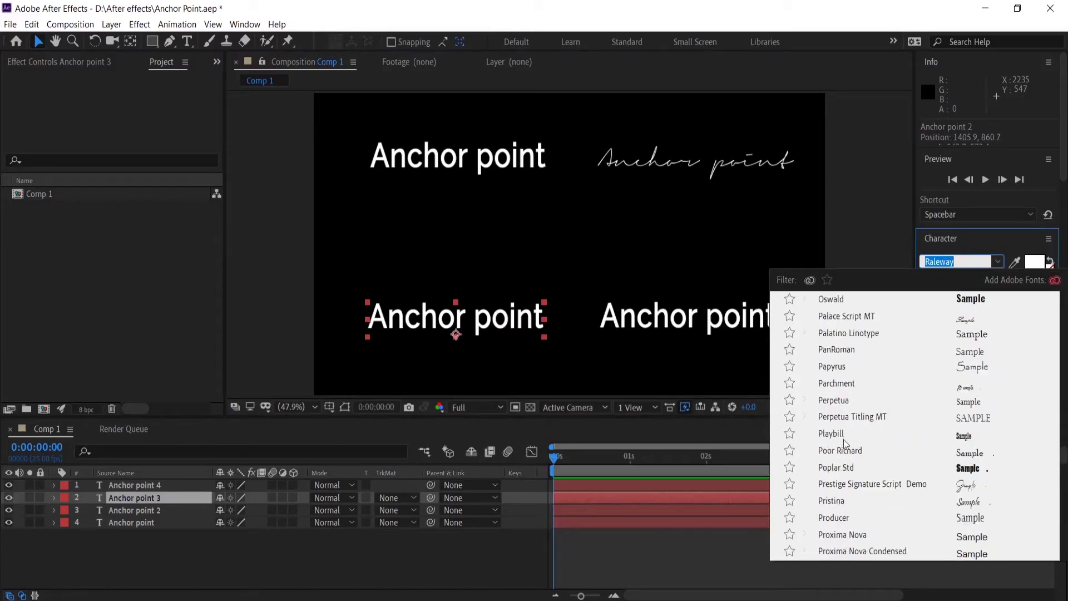
click(855, 486)
Change the lower-right text's font to Orbitron Medium.
click(688, 319)
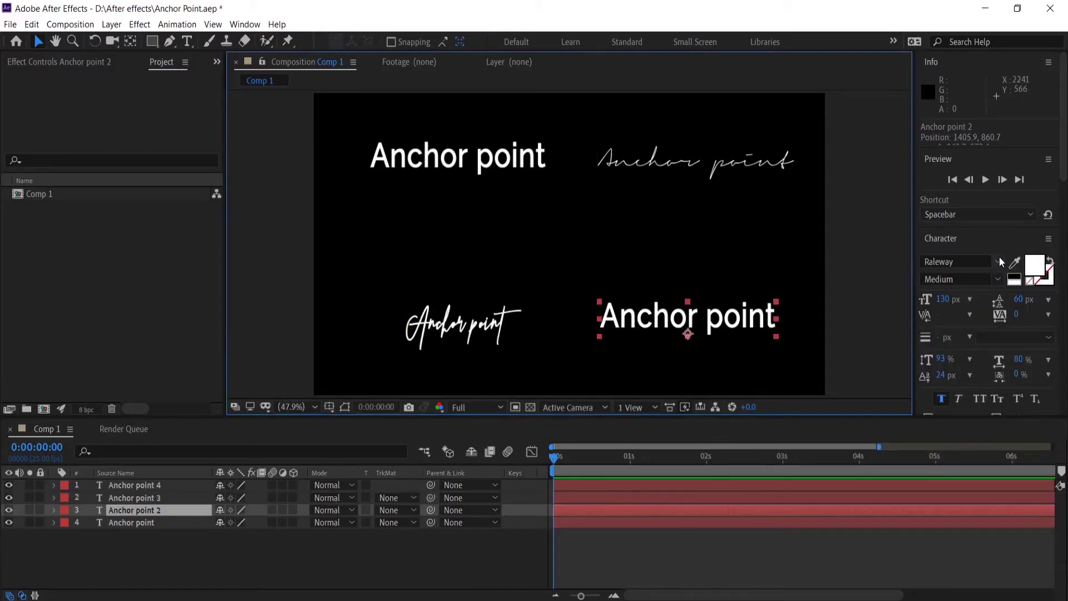
click(1000, 259)
scroll(895, 437, down, 2)
scroll(895, 436, up, 10)
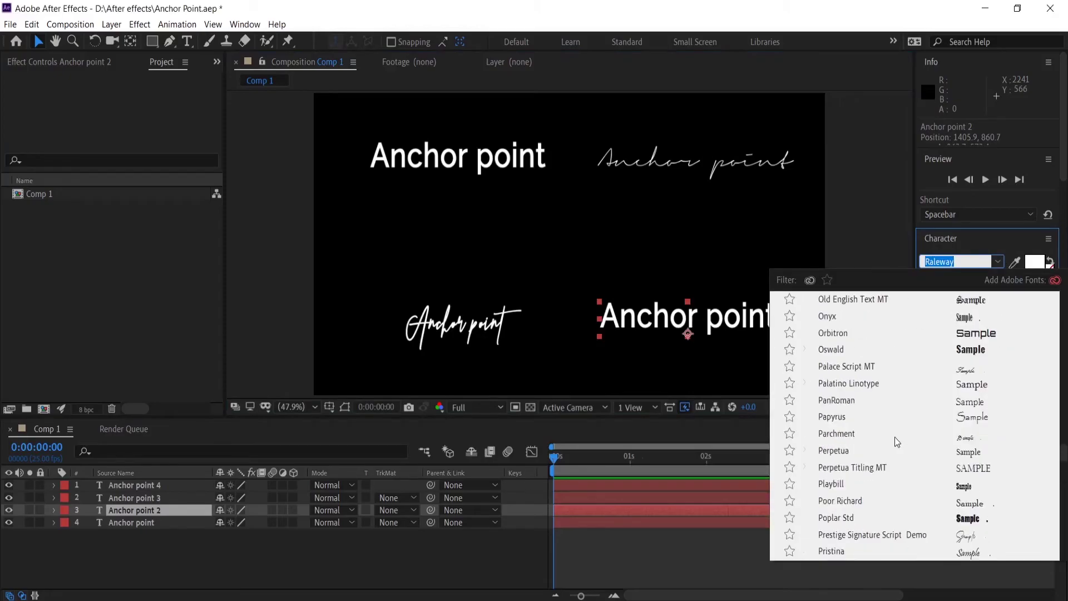
click(844, 334)
Select all four text layers and set their font size to 85 px.
click(201, 570)
click(179, 523)
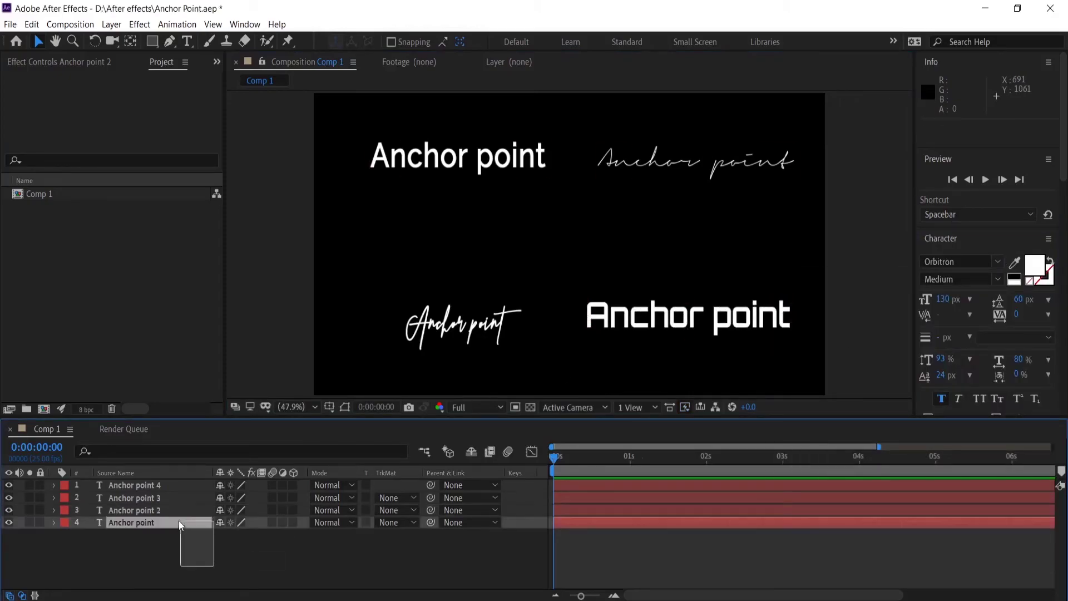
drag(180, 523, 178, 482)
mouse_move(943, 299)
mouse_down()
mouse_move(897, 304)
mouse_move(929, 309)
mouse_up()
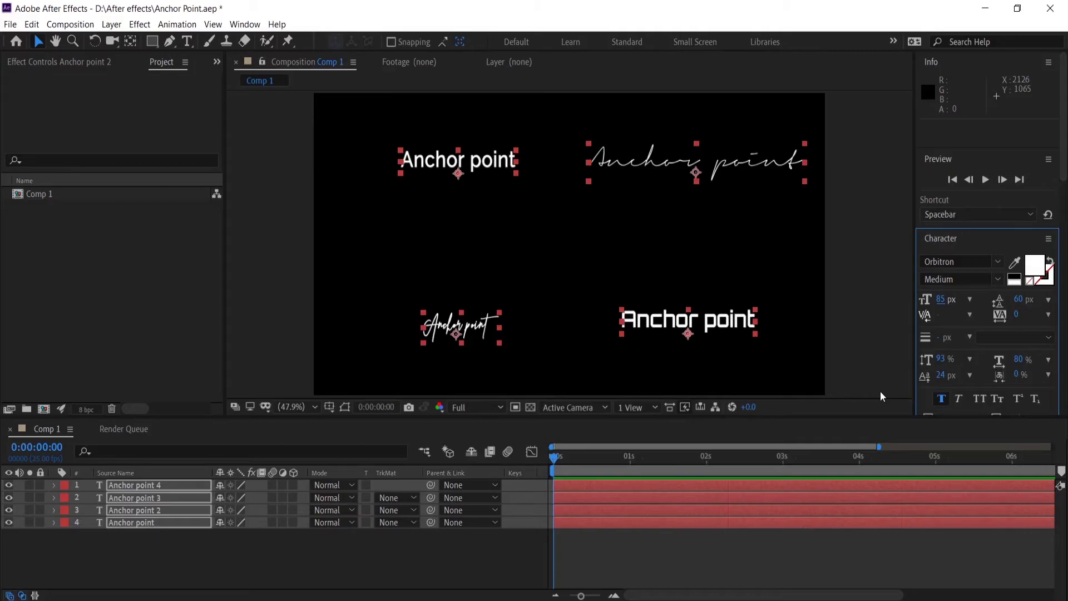
Switch to Notepad, copy the whole sourceRectAtTime expression through [L+W/2,T+H/2], and return to After Effects.
click(157, 564)
click(810, 599)
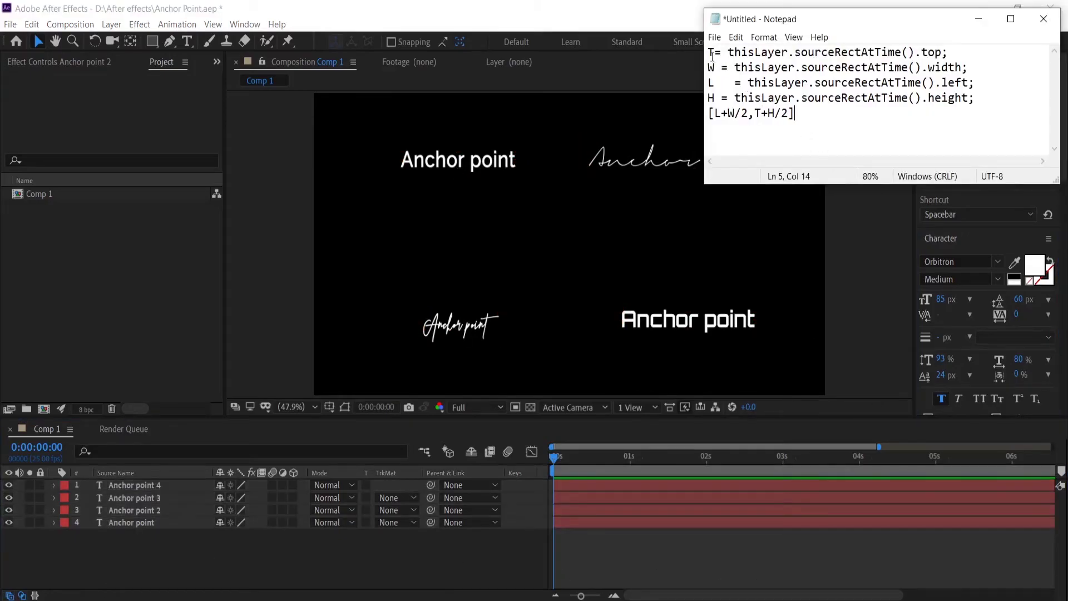
drag(712, 56, 807, 115)
click(979, 18)
Add the copied expression to the Anchor Point property of the "Anchor point 4" layer.
click(133, 484)
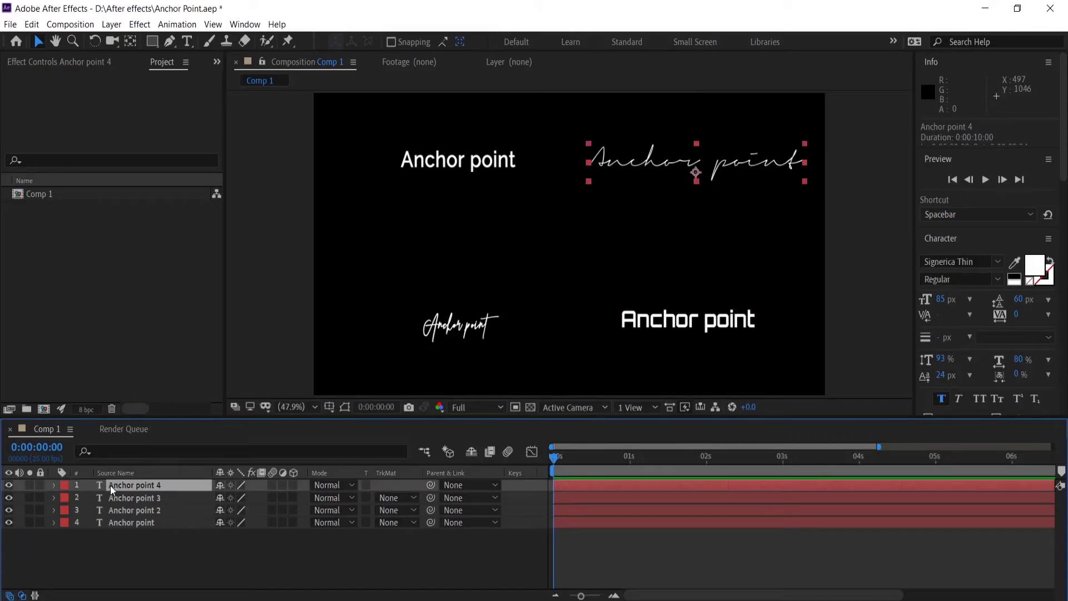
key(a)
alt+click(89, 498)
key(ctrl+v)
Add the copied expression to the Anchor Point property of the "Anchor point 3" layer and collapse the layer.
click(123, 537)
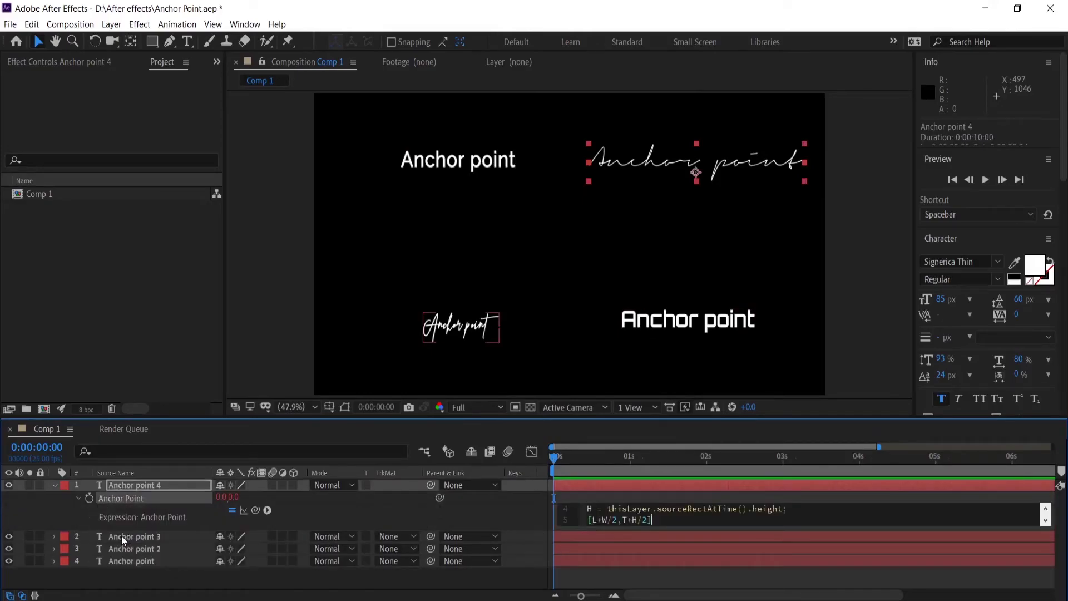
key(a)
alt+click(89, 549)
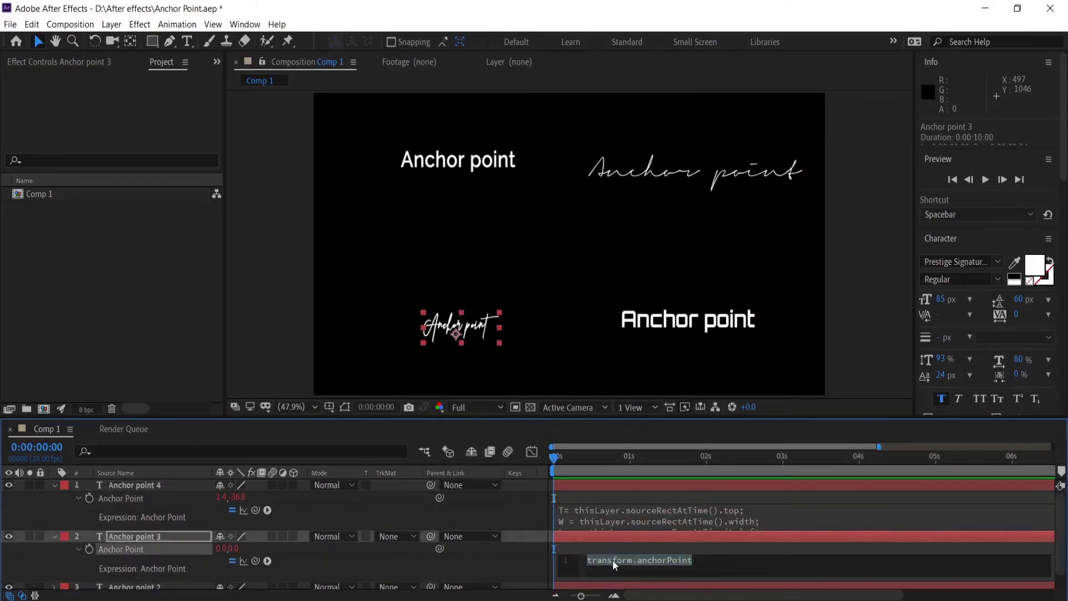
key(ctrl+v)
click(55, 536)
Add the copied expression to the Anchor Point property of the "Anchor point 2" layer and collapse the layer.
click(128, 550)
key(a)
alt+click(89, 562)
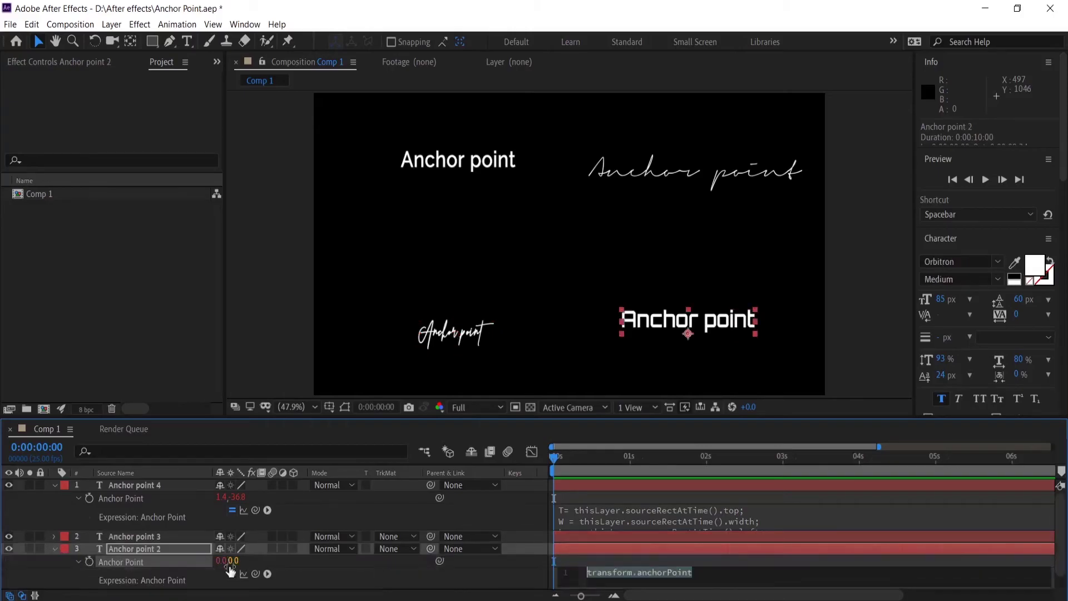
key(ctrl+v)
click(54, 550)
Add the copied expression to the original "Anchor point" layer's Anchor Point property, apply it and collapse the layer.
click(113, 523)
key(a)
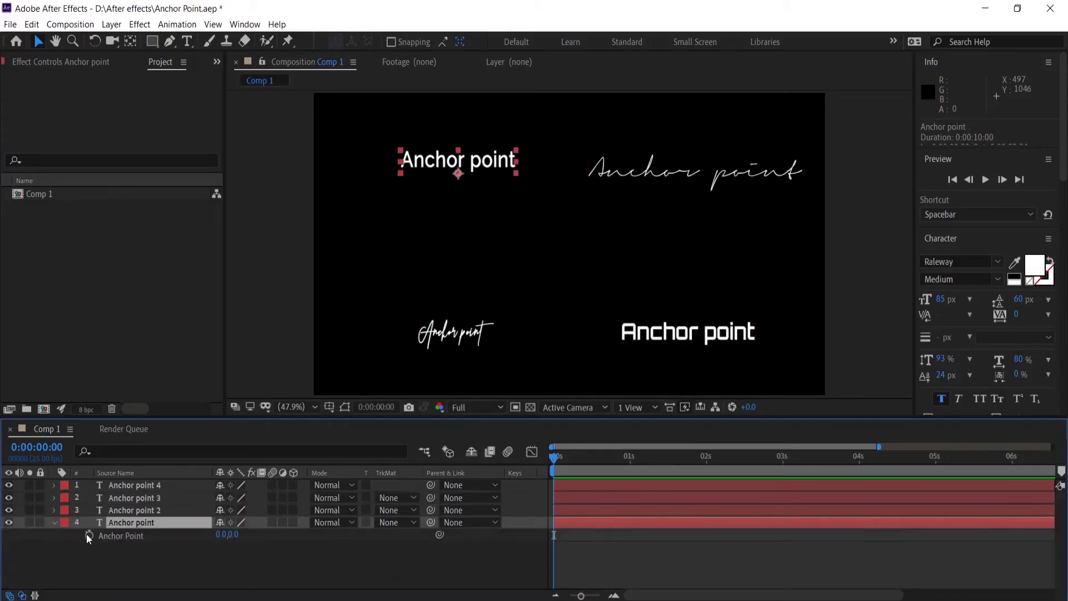
alt+click(89, 536)
key(ctrl+v)
click(375, 548)
click(54, 523)
Test the expression by varying the font size of all four text layers together, ending at 72 px.
key(ctrl+a)
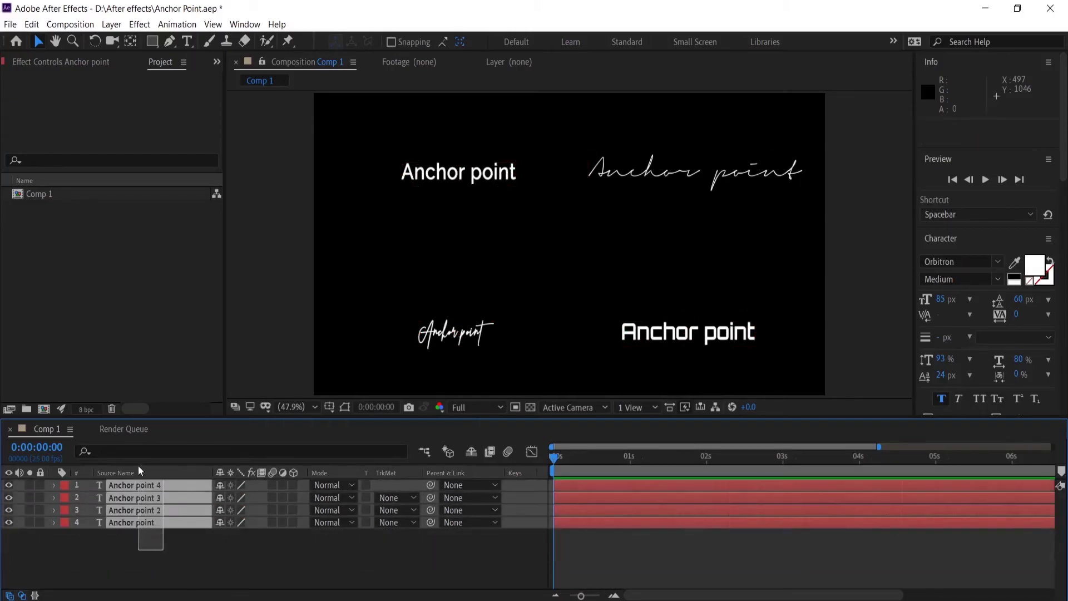
drag(946, 302, 955, 400)
drag(966, 303, 938, 304)
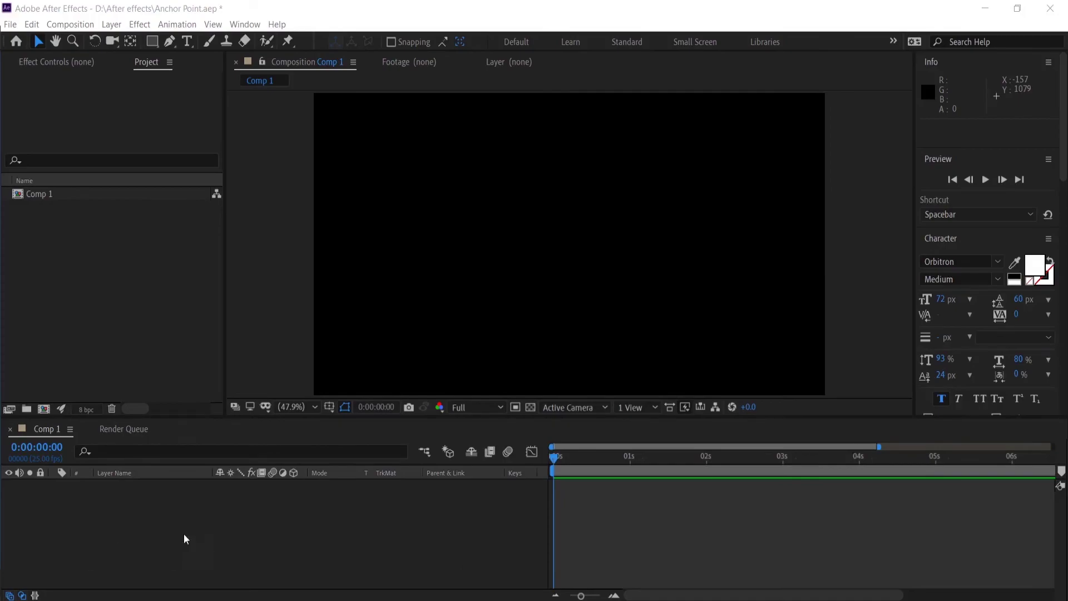
Draw a horizontal line across the middle of the empty composition with the Pen tool.
click(185, 539)
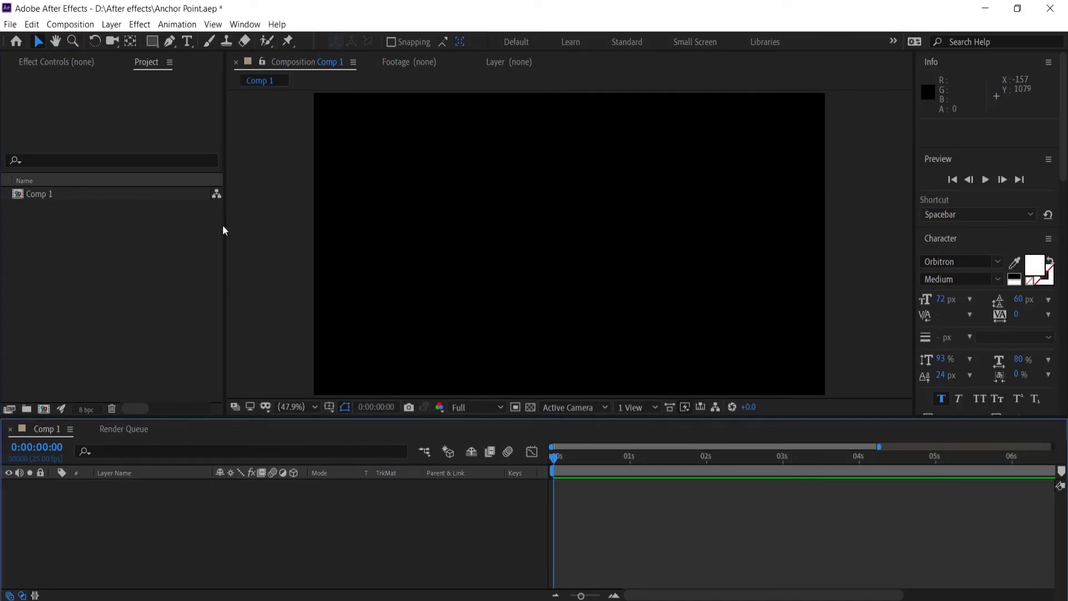
click(170, 41)
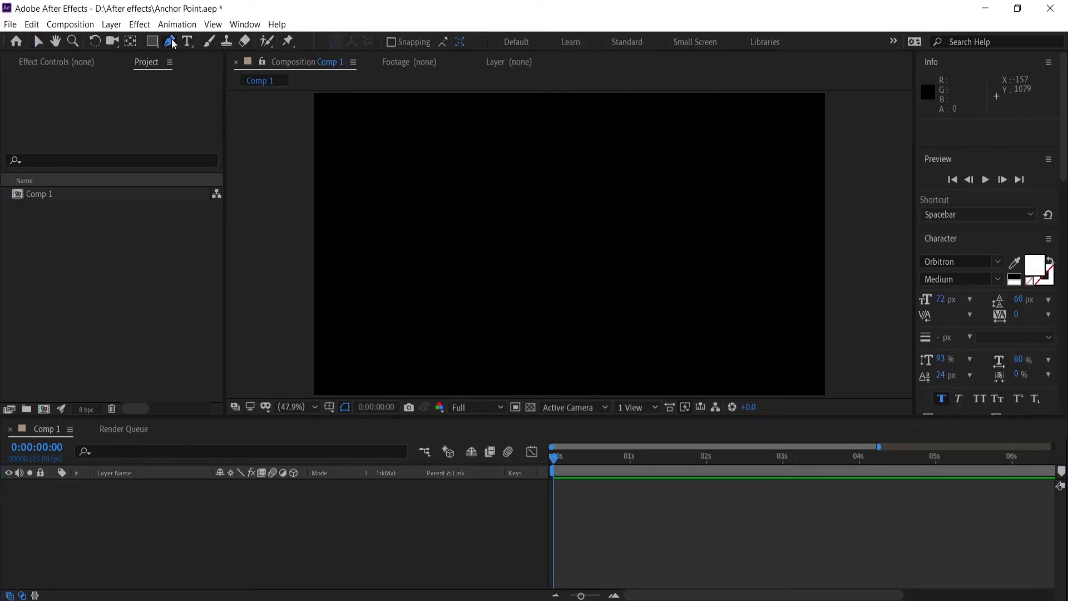
click(406, 228)
click(717, 227)
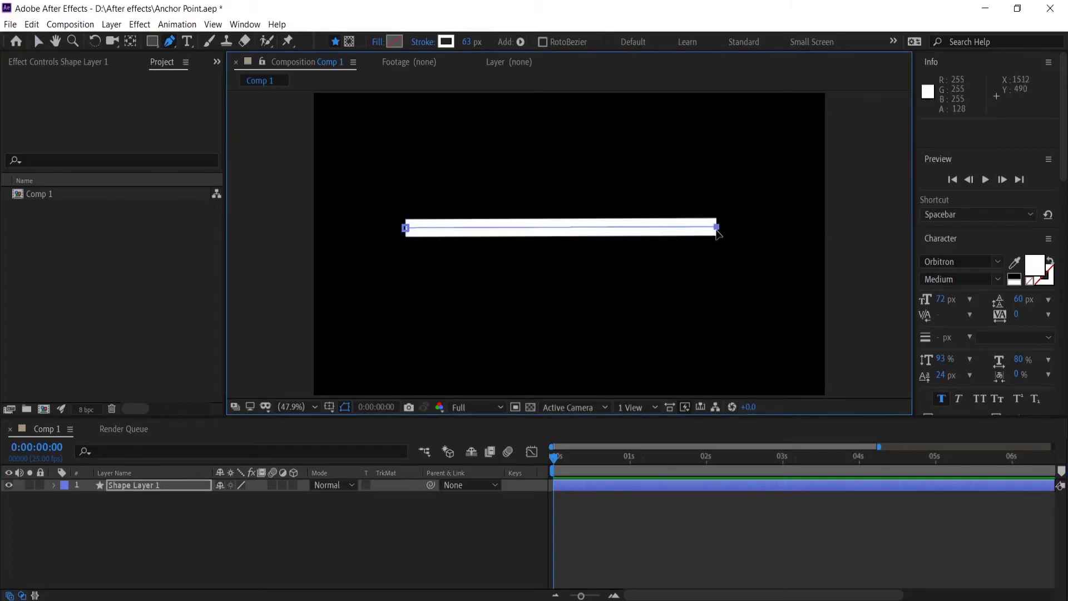
Set the line's stroke width to 59 px and select its shape layer in the timeline.
click(469, 42)
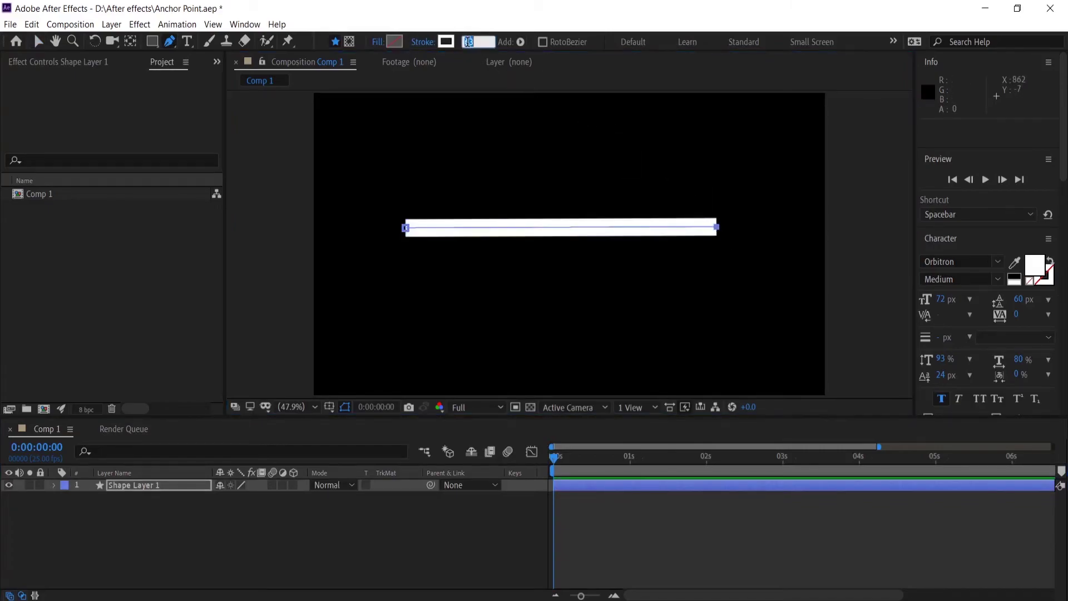
text(58)
key(Return)
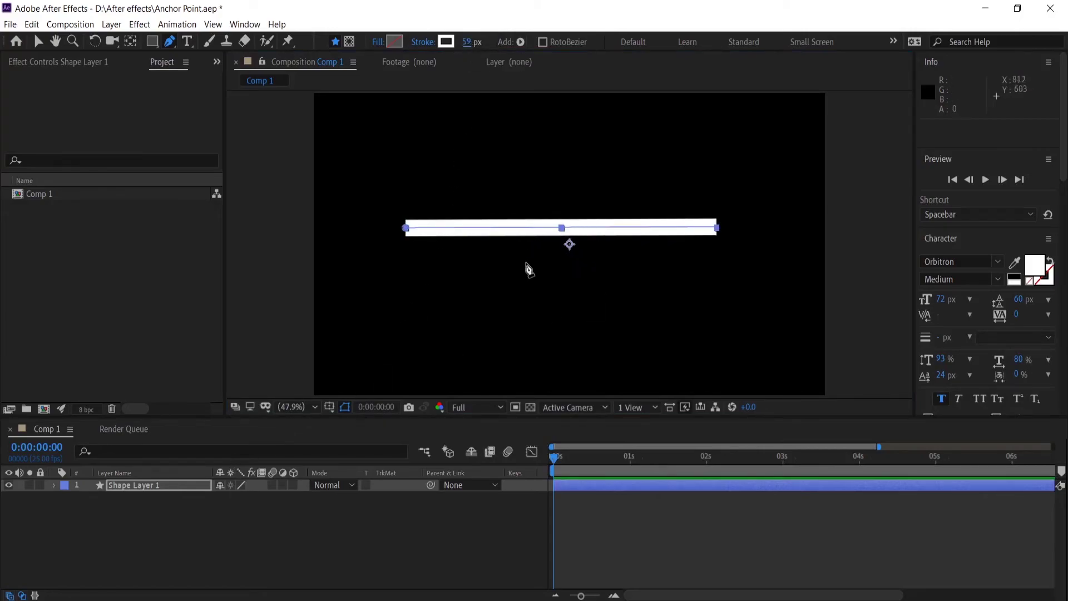
click(147, 539)
click(150, 485)
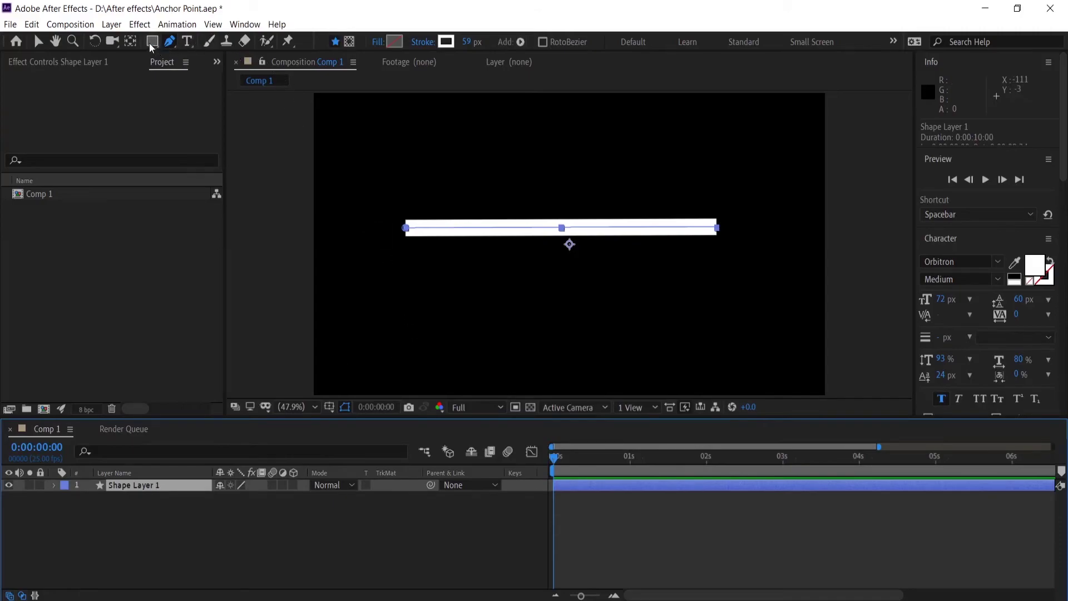
Center the shape layer's anchor point on the line, extend the line's right end almost to the composition edge, and reselect the layer.
click(131, 42)
key(ctrl+alt+Home)
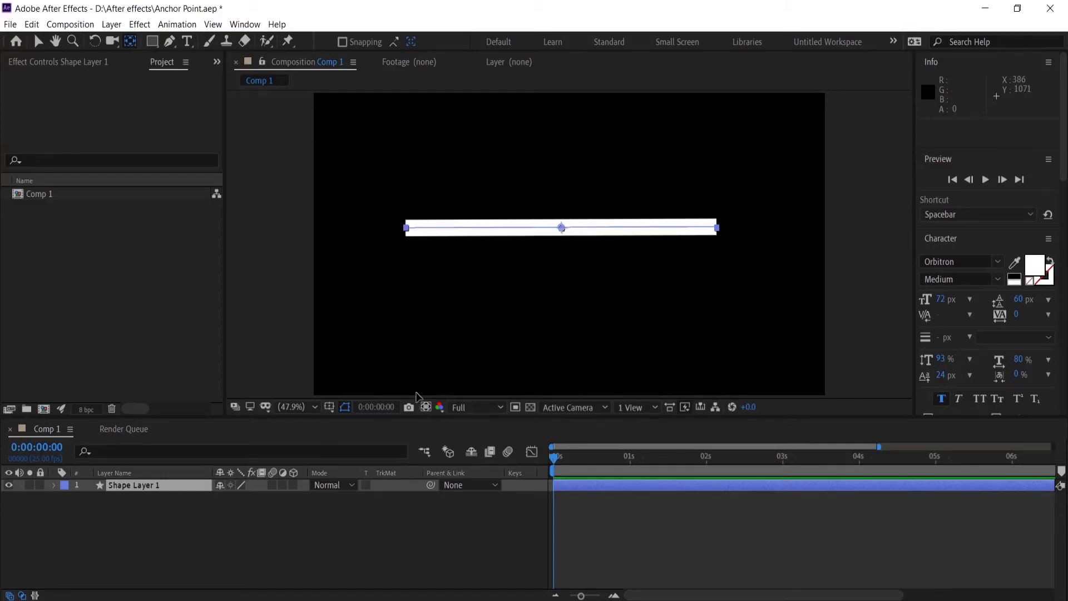
click(170, 41)
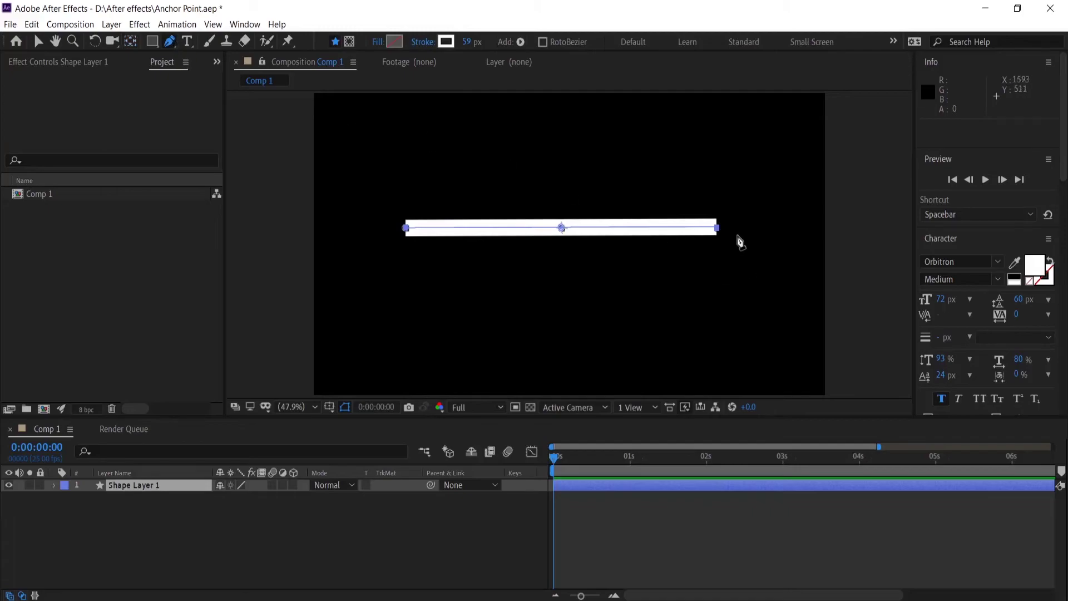
drag(719, 229, 804, 231)
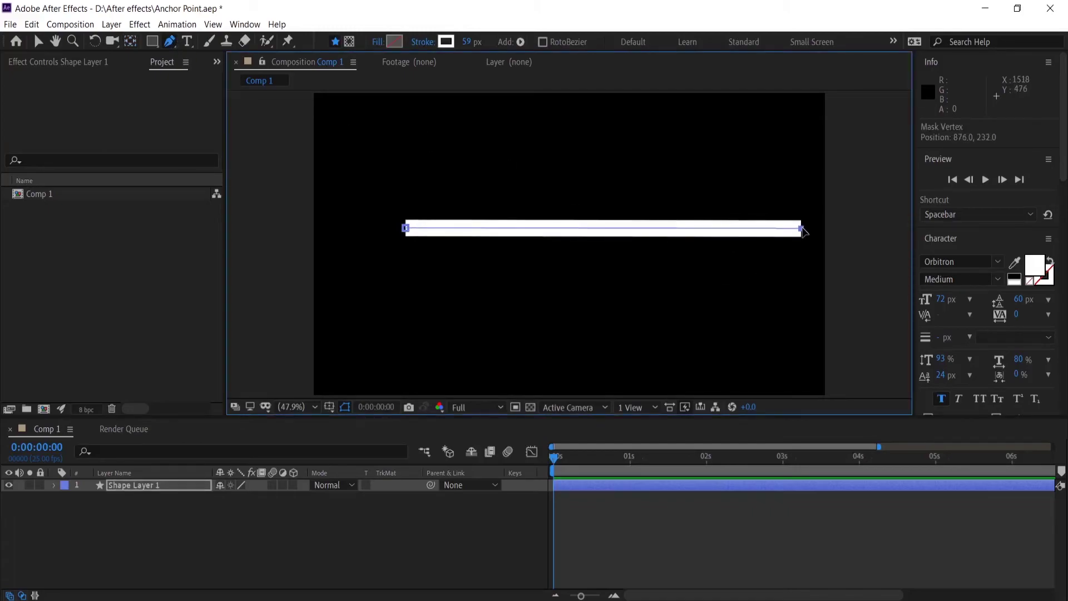
click(217, 513)
click(183, 485)
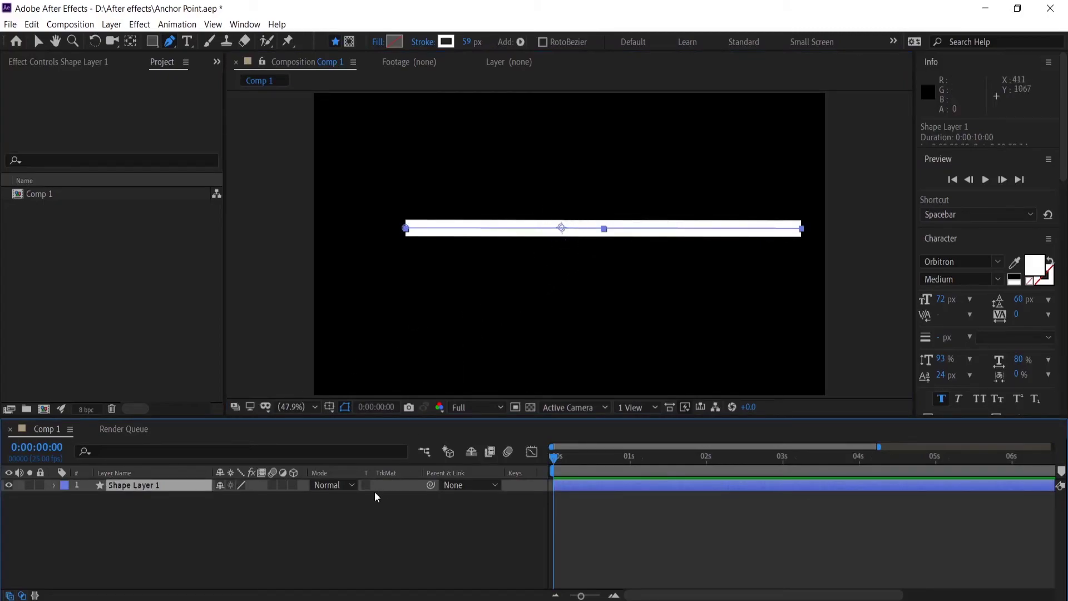
Shorten the line to a small segment by moving its right endpoint inward, and reselect its shape layer.
drag(801, 229, 463, 233)
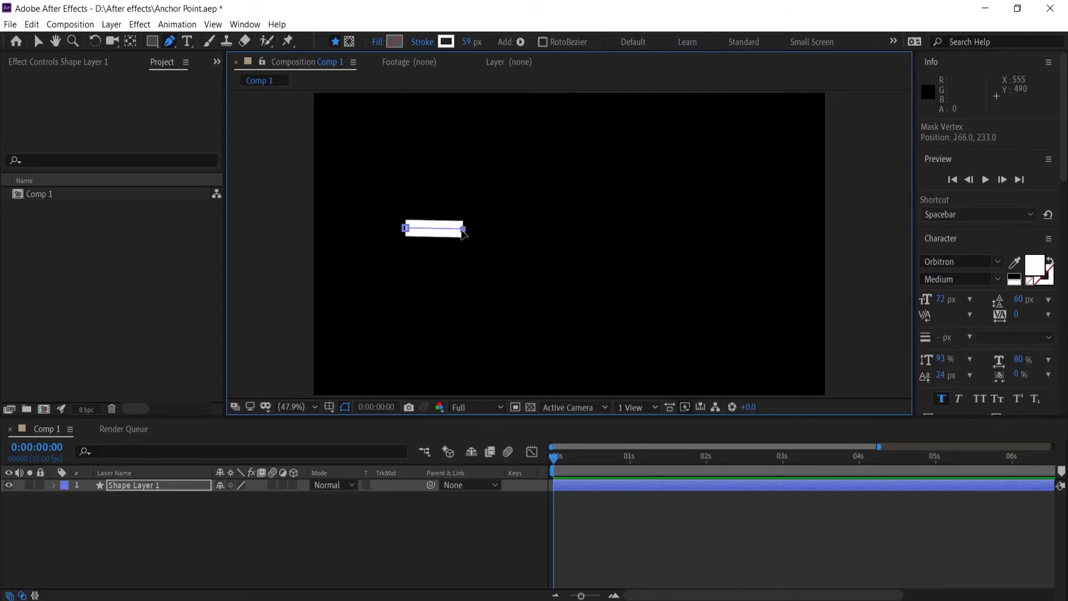
click(153, 495)
click(151, 485)
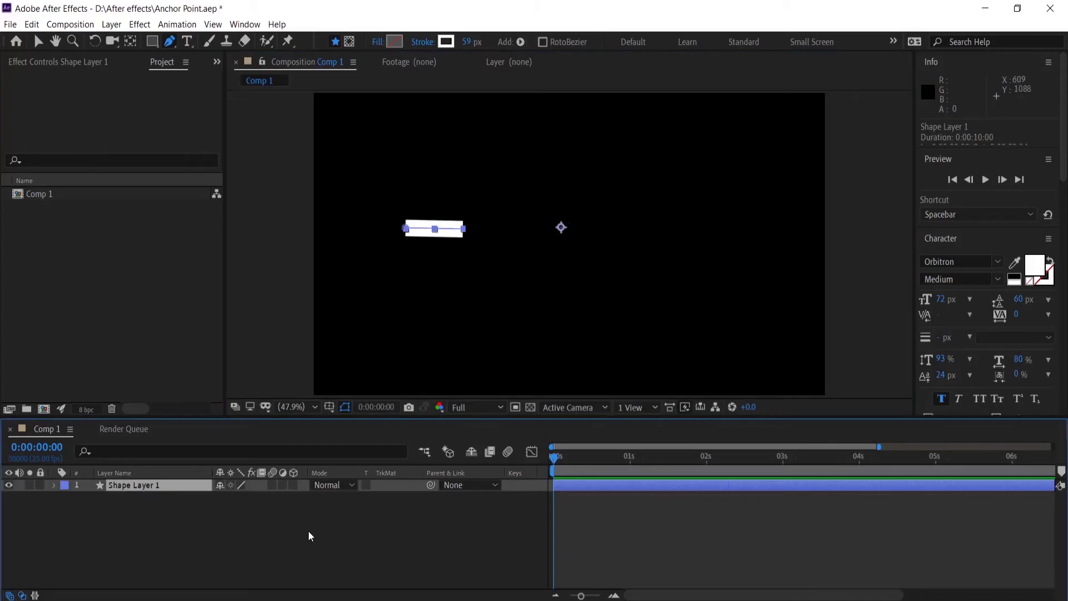
Enable an expression on the shape layer's Anchor Point and copy the full sourceRectAtTime expression from Notepad.
key(a)
alt+click(89, 498)
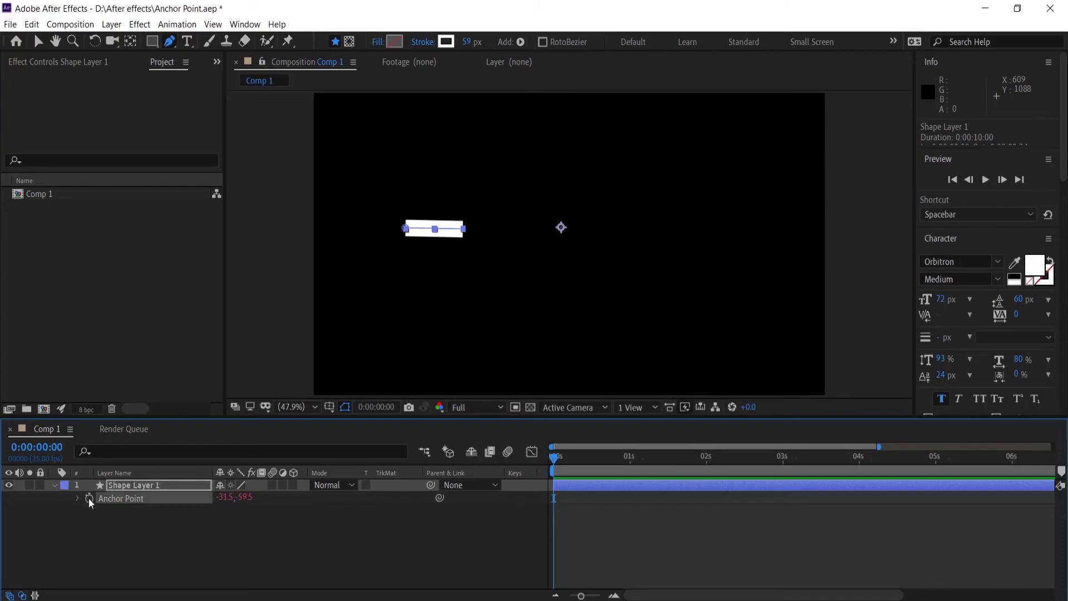
key(alt+Tab)
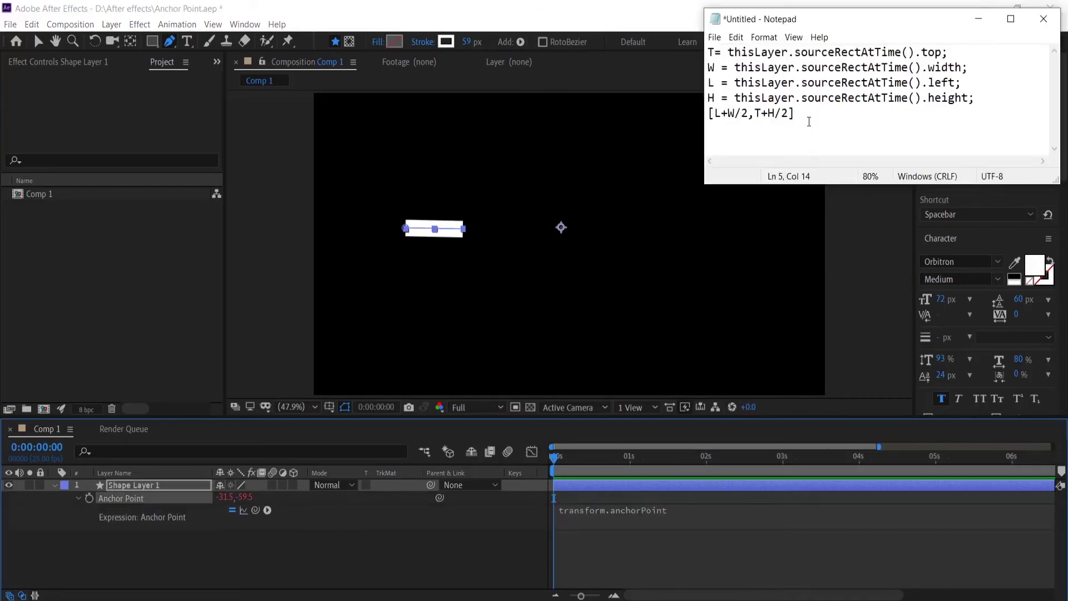
key(ctrl+a)
key(ctrl+c)
click(979, 18)
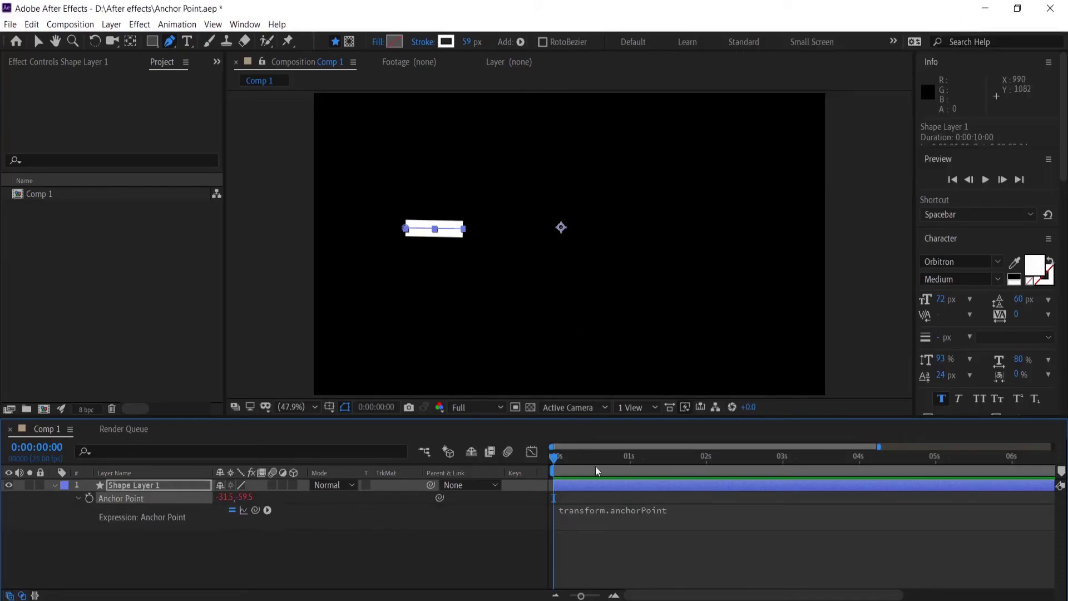
Replace the default Anchor Point expression with the copied sourceRectAtTime code, apply it, and collapse and reselect the layer.
click(602, 508)
key(ctrl+v)
click(287, 556)
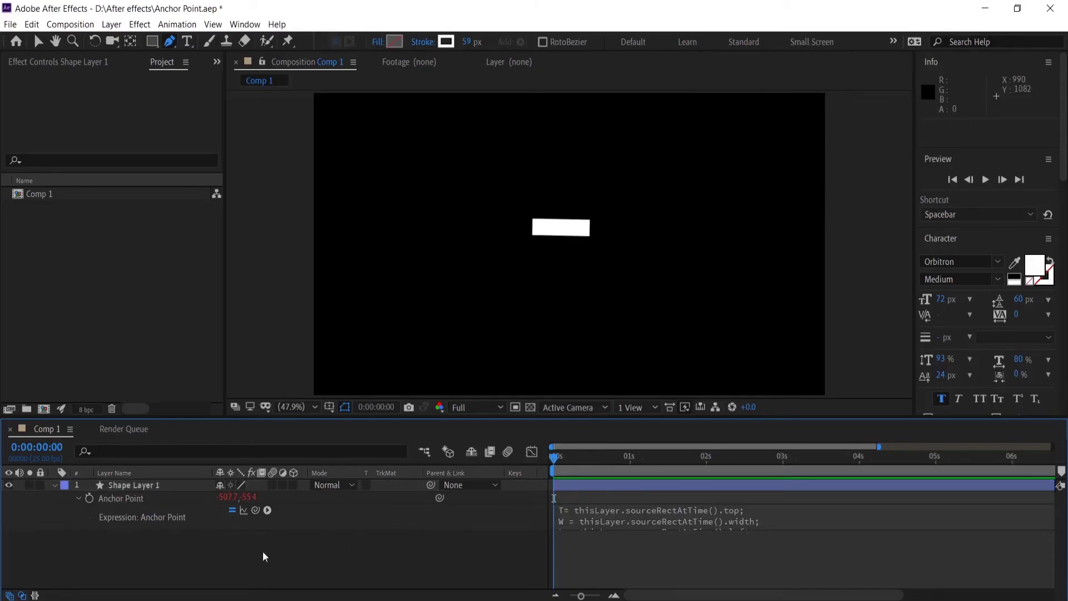
click(56, 484)
click(108, 484)
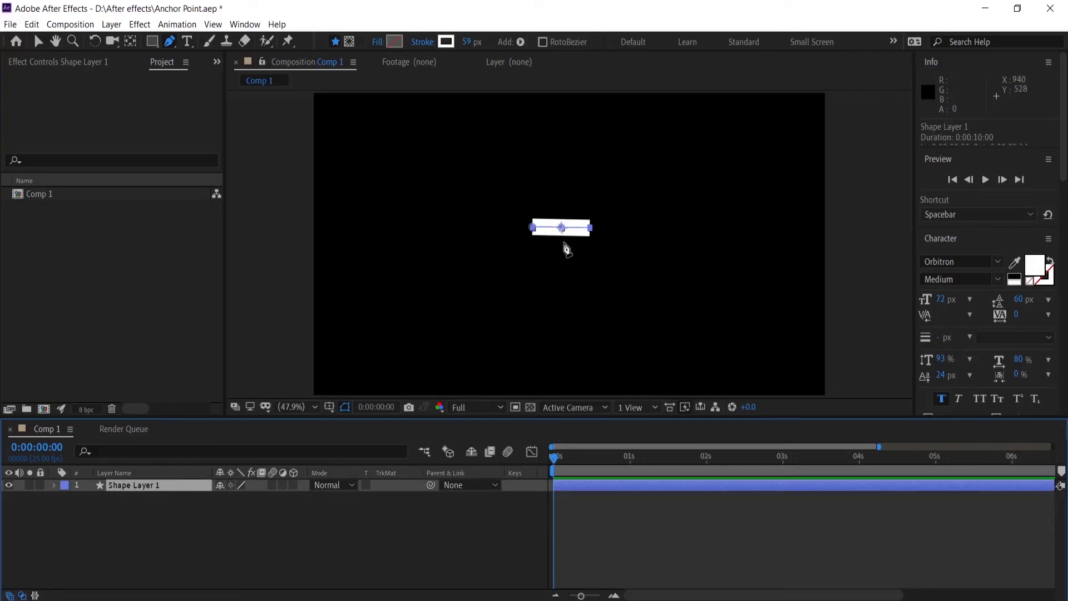
Lengthen the short line by moving its right endpoint outward, and reselect the shape layer to check its anchor point.
drag(591, 228, 704, 233)
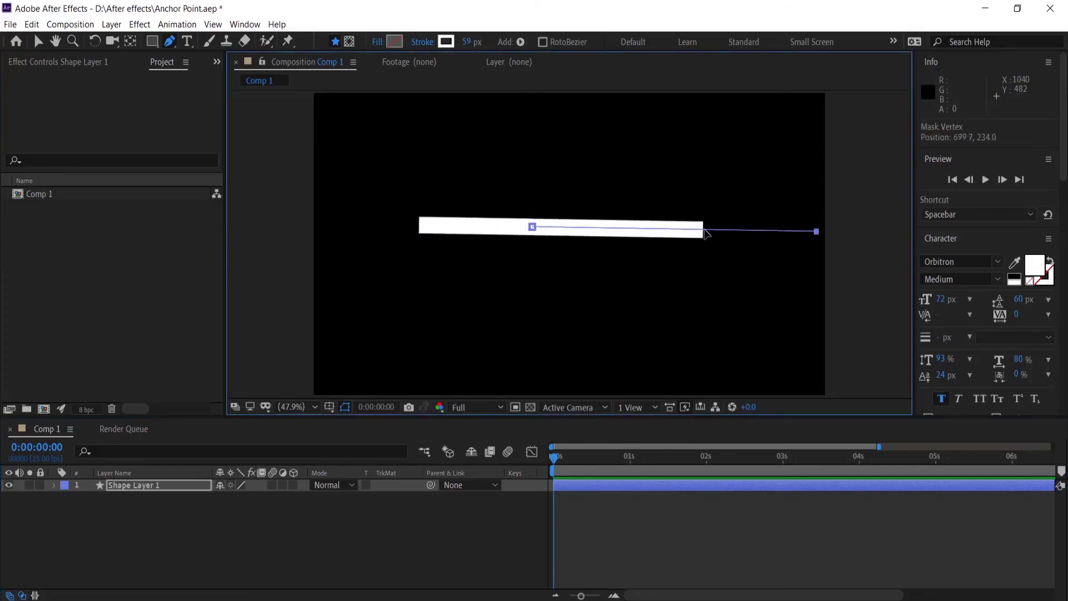
click(179, 506)
click(157, 485)
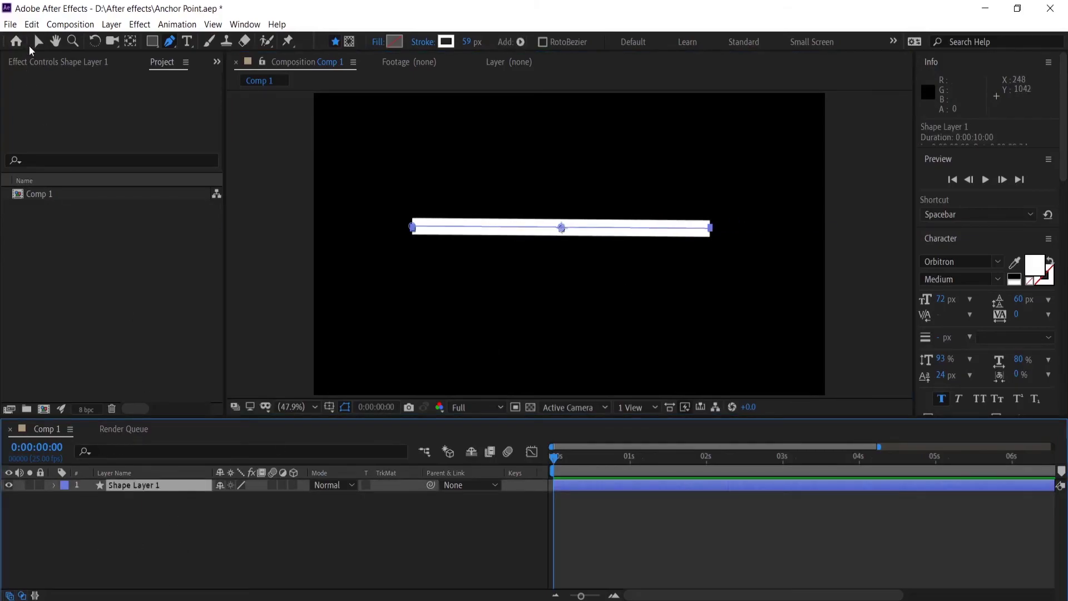
Move the line slightly down and to the right, stretch its right endpoint further with the Pen tool, and reselect the layer.
click(37, 43)
drag(560, 228, 571, 252)
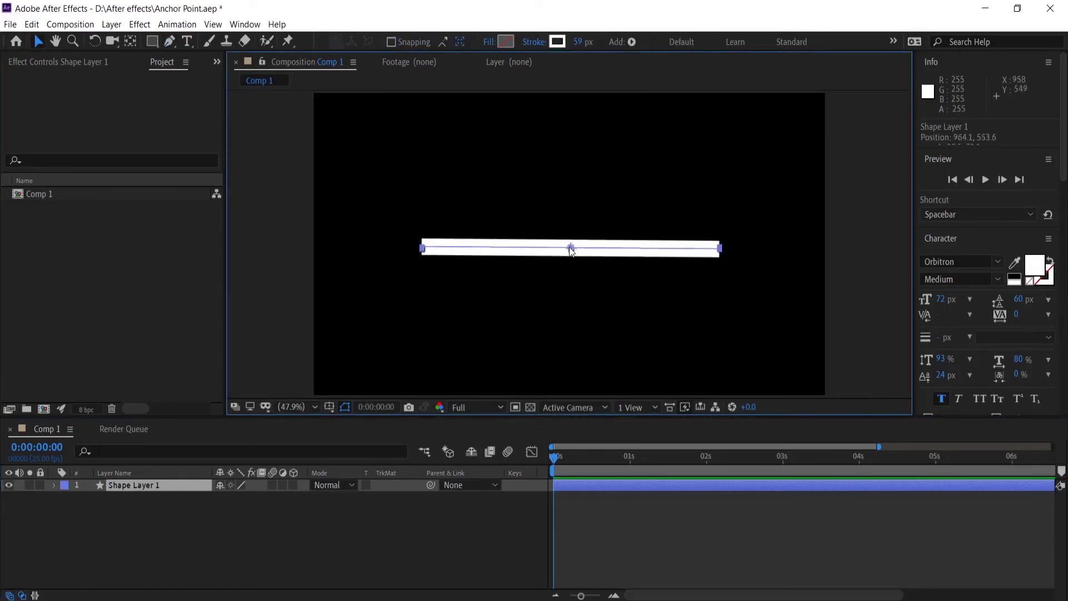
click(169, 41)
drag(720, 248, 761, 252)
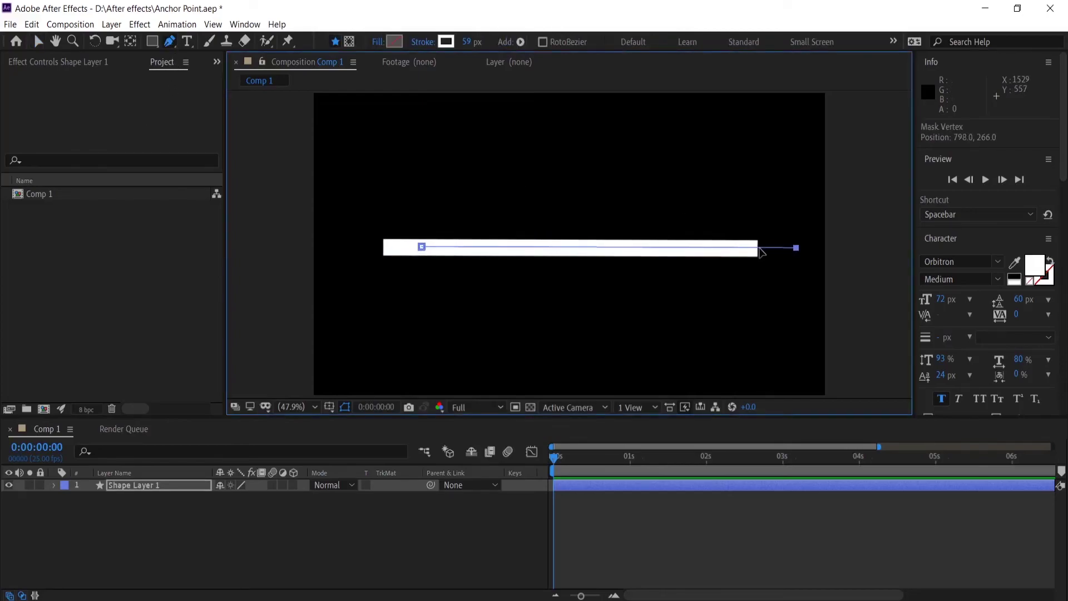
click(264, 537)
click(186, 485)
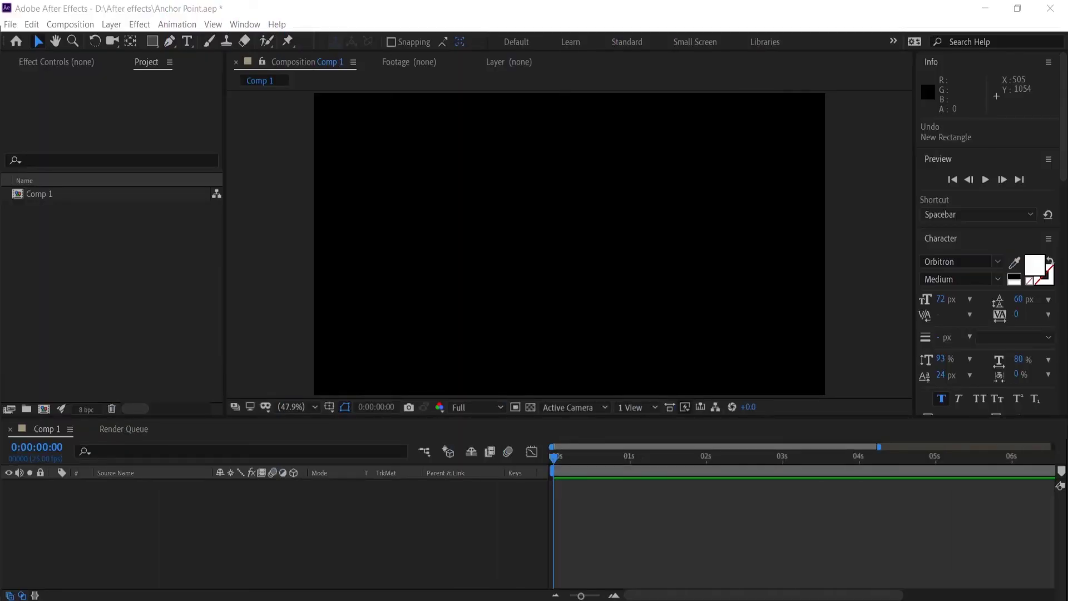
Draw a red rectangle in the empty composition and align it horizontally and vertically to the composition's center.
click(151, 41)
drag(456, 186, 569, 267)
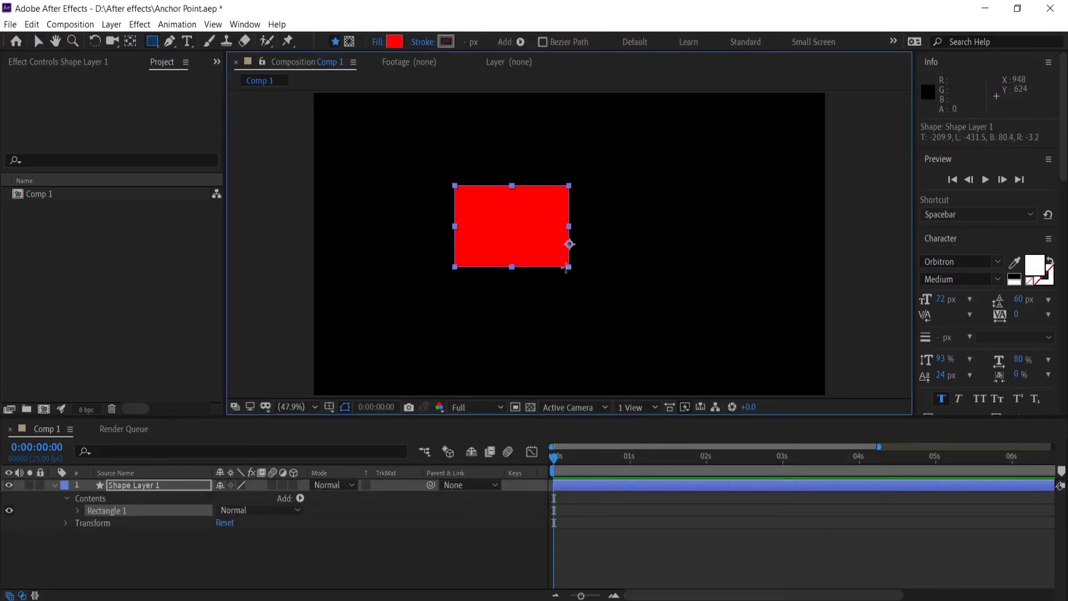
scroll(975, 347, down, 4)
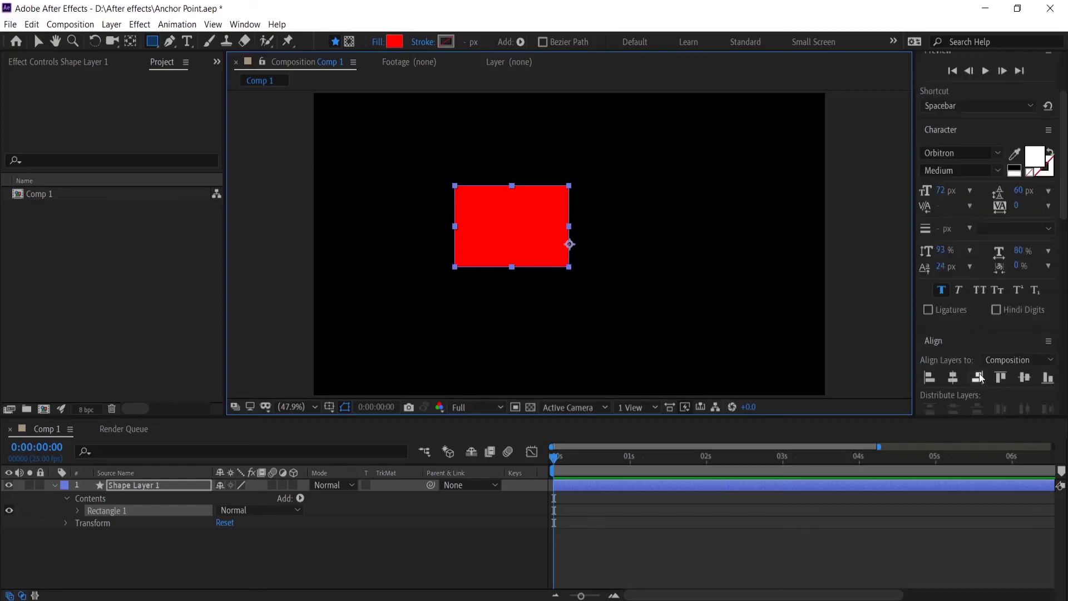
click(950, 379)
click(1023, 376)
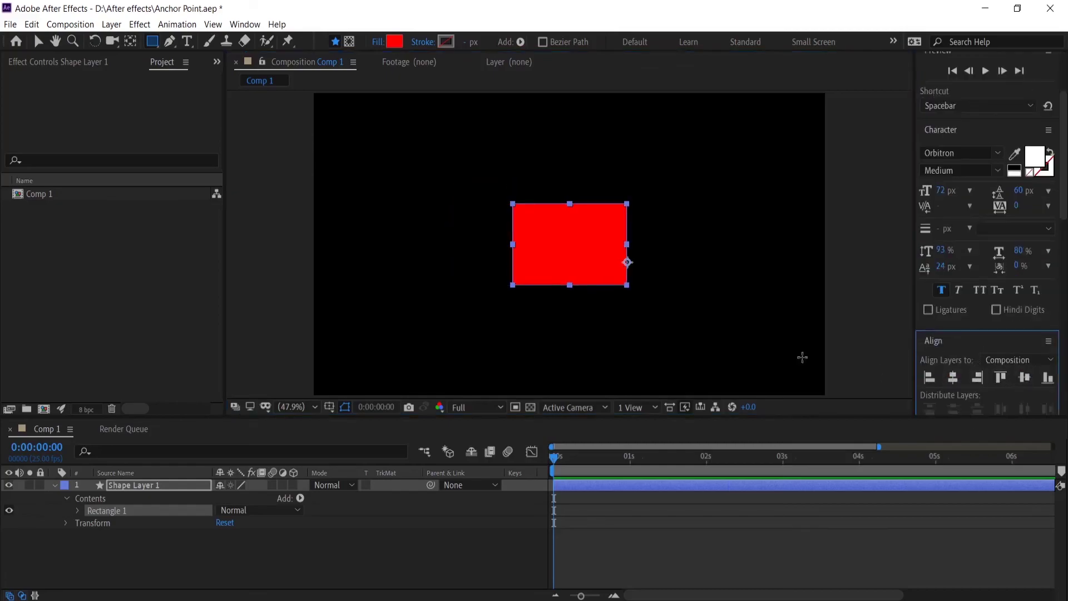
Center the anchor point on the red rectangle, select Shape Layer 1 and collapse its properties.
click(132, 42)
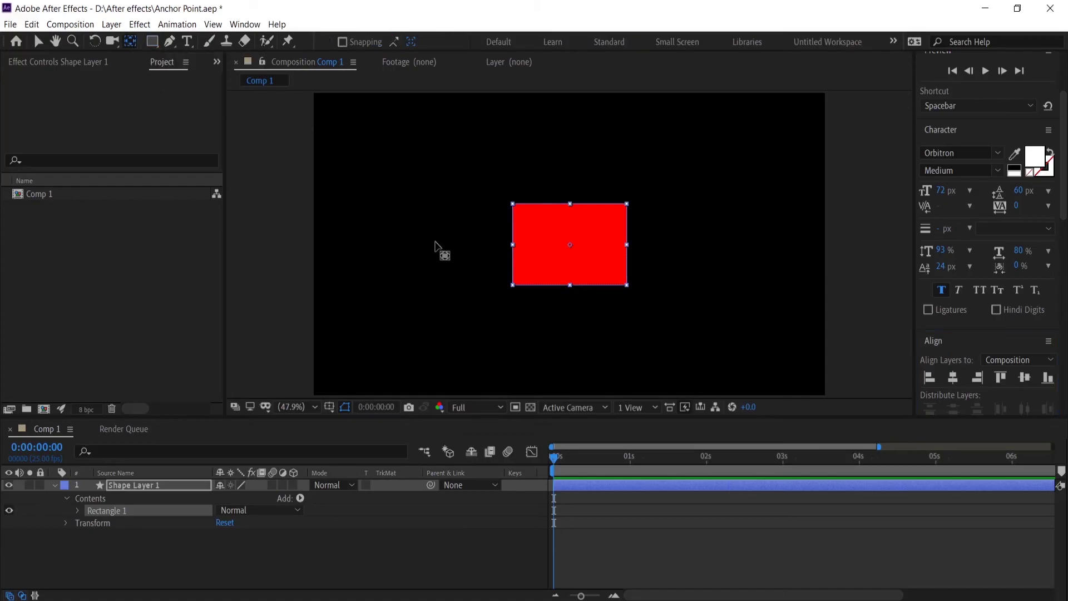
click(134, 485)
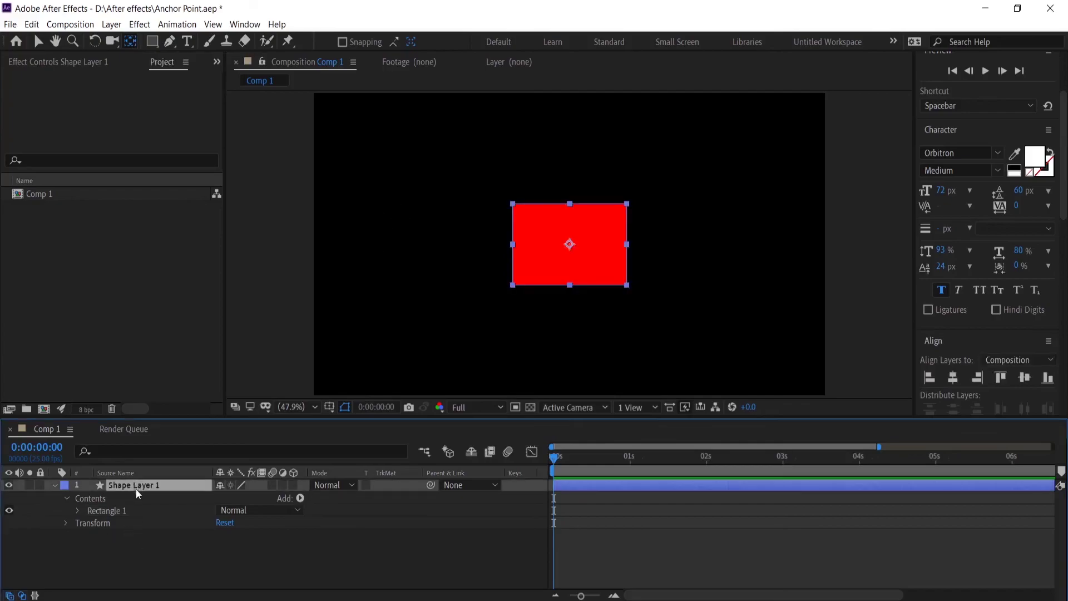
click(55, 485)
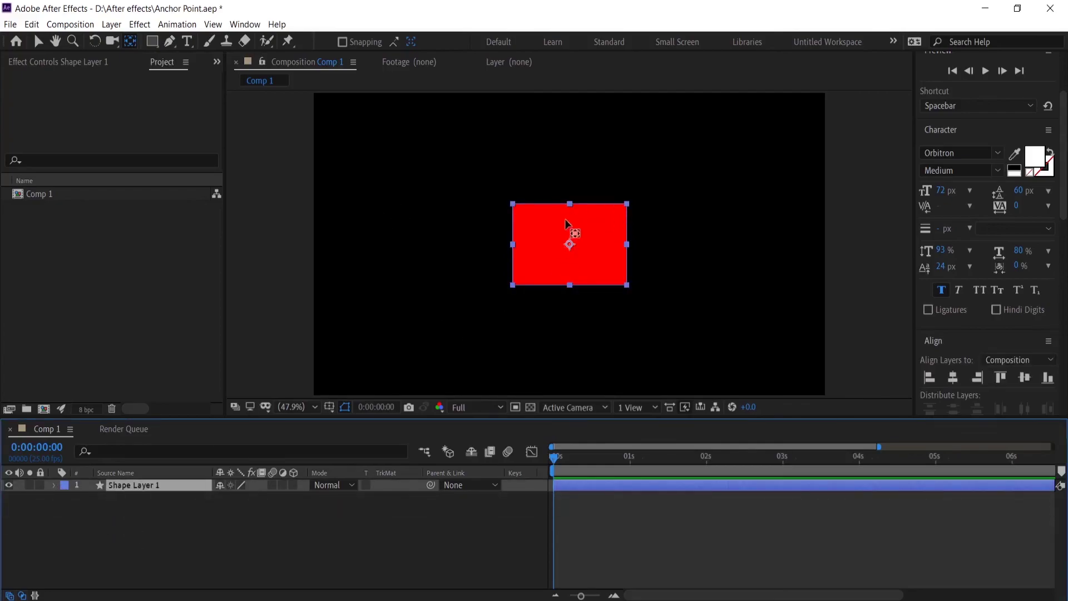
Set Rectangle Path 1's size to 278.2, 188.7 and its position to -627, 377, and check the anchor point on the collapsed layer.
click(53, 485)
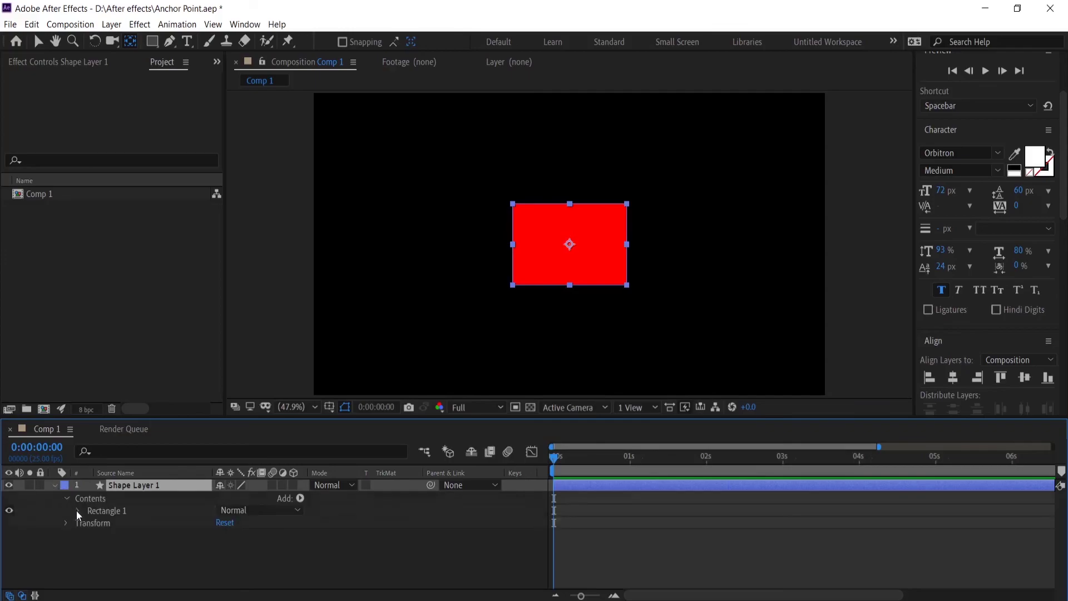
click(77, 511)
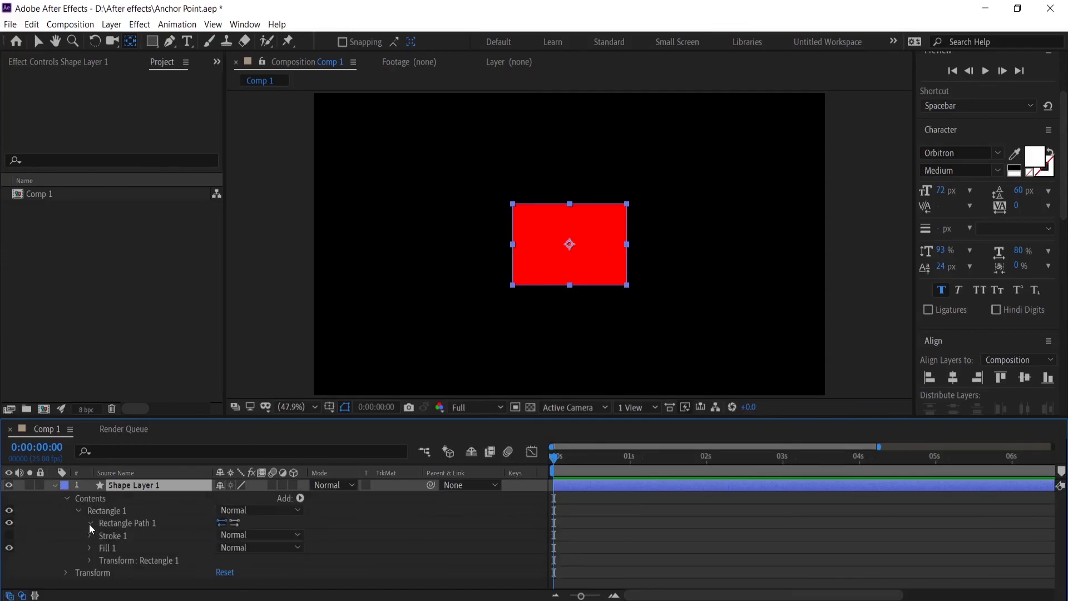
click(89, 523)
drag(238, 535, 142, 549)
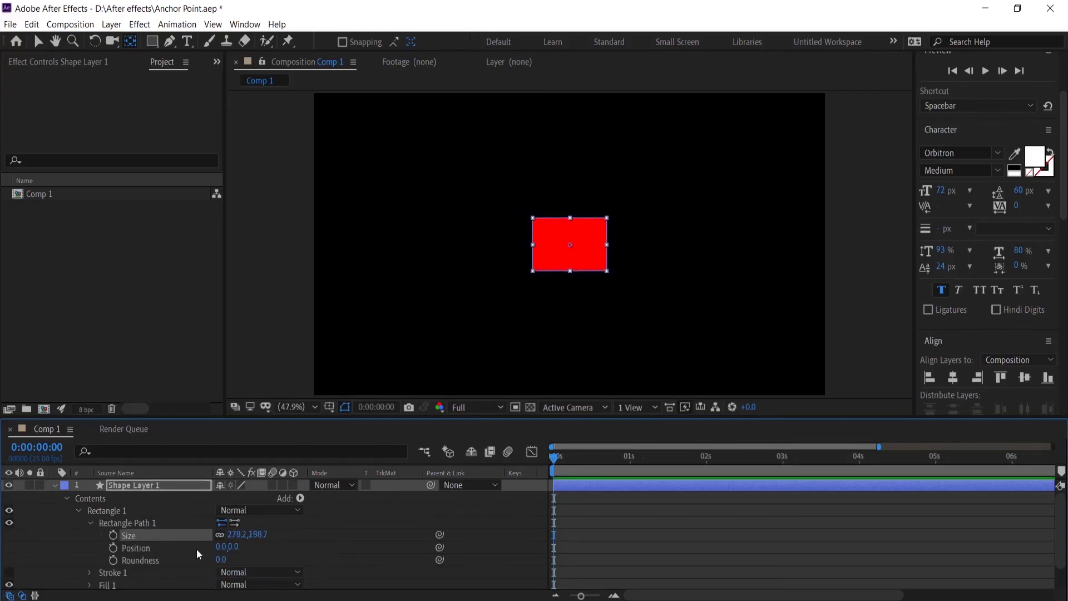
drag(218, 546, 128, 550)
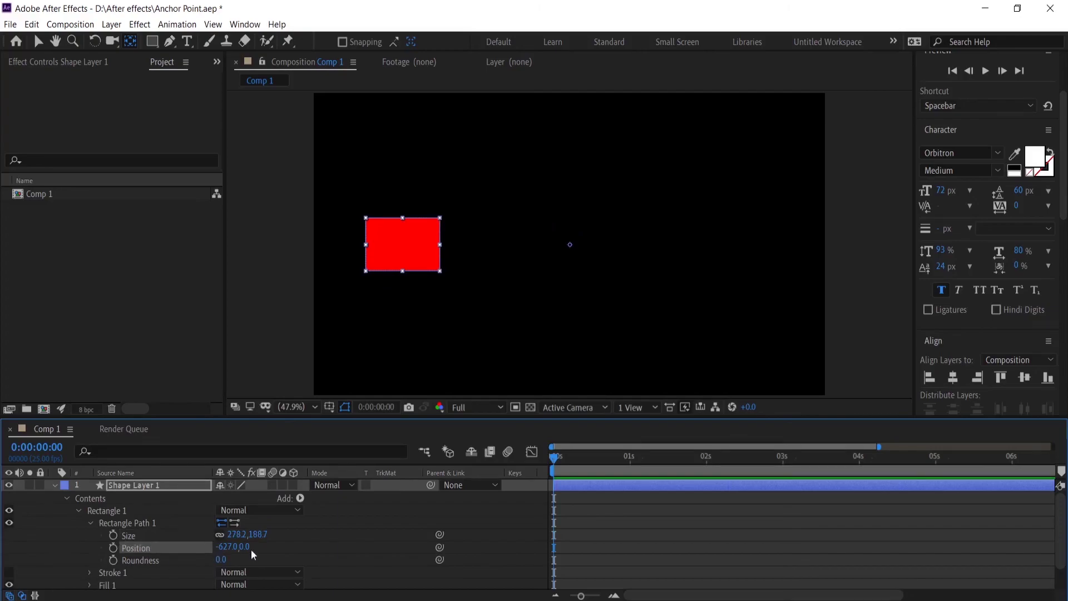
drag(249, 547, 501, 555)
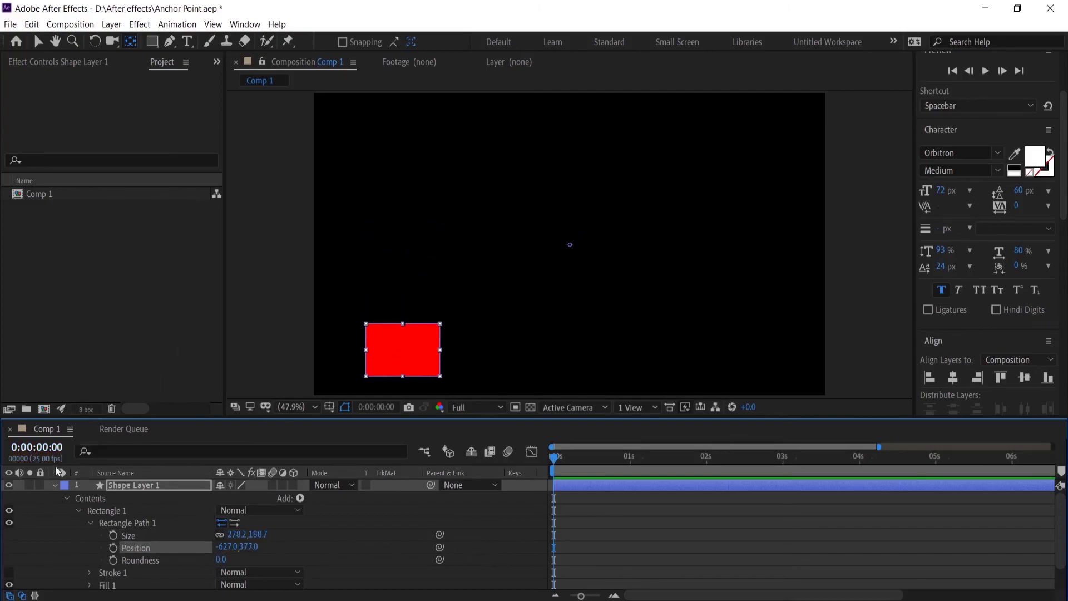
click(54, 485)
click(105, 526)
click(145, 485)
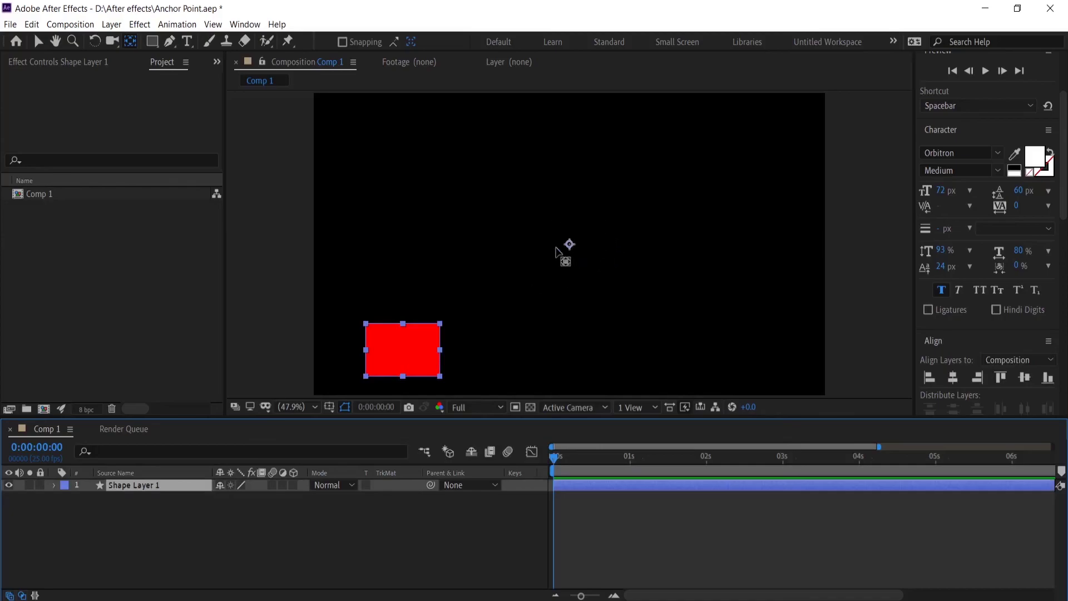
click(189, 523)
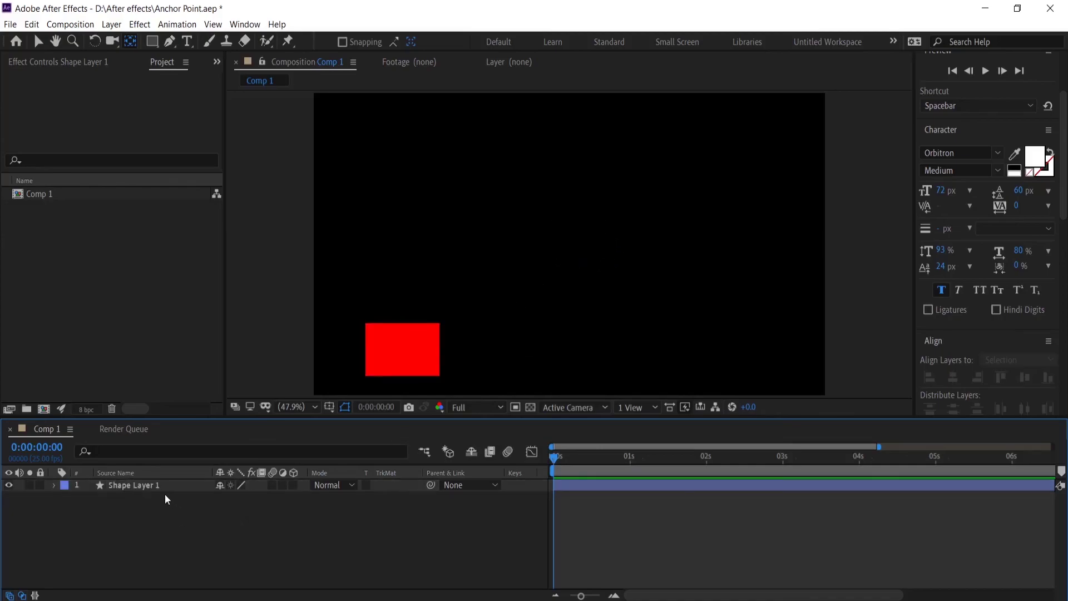
Add the copied sourceRectAtTime expression to the rectangle layer's Anchor Point and apply it.
click(153, 486)
key(a)
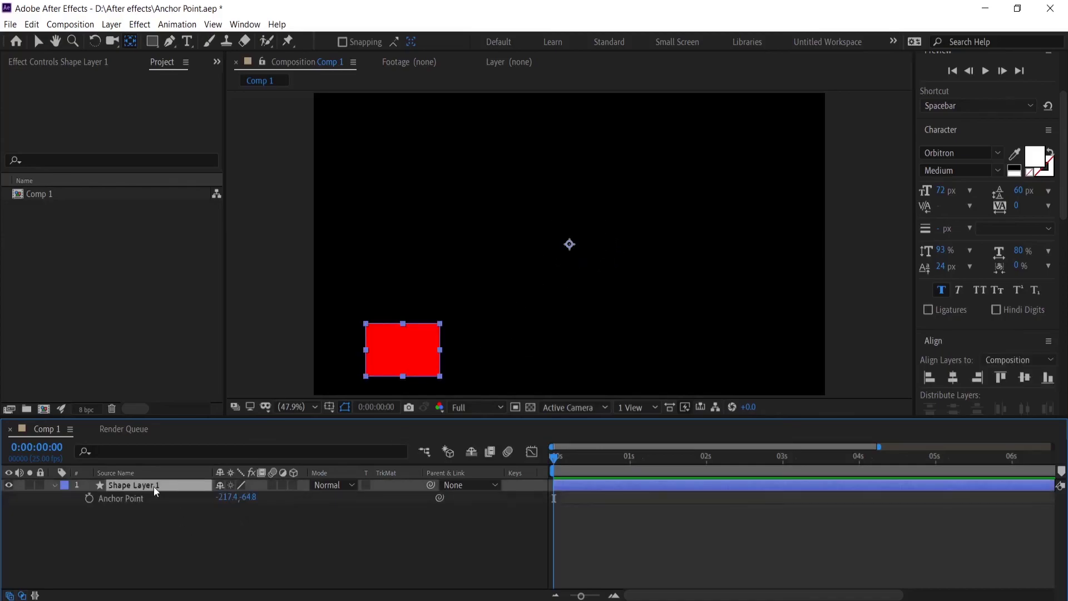
alt+click(89, 498)
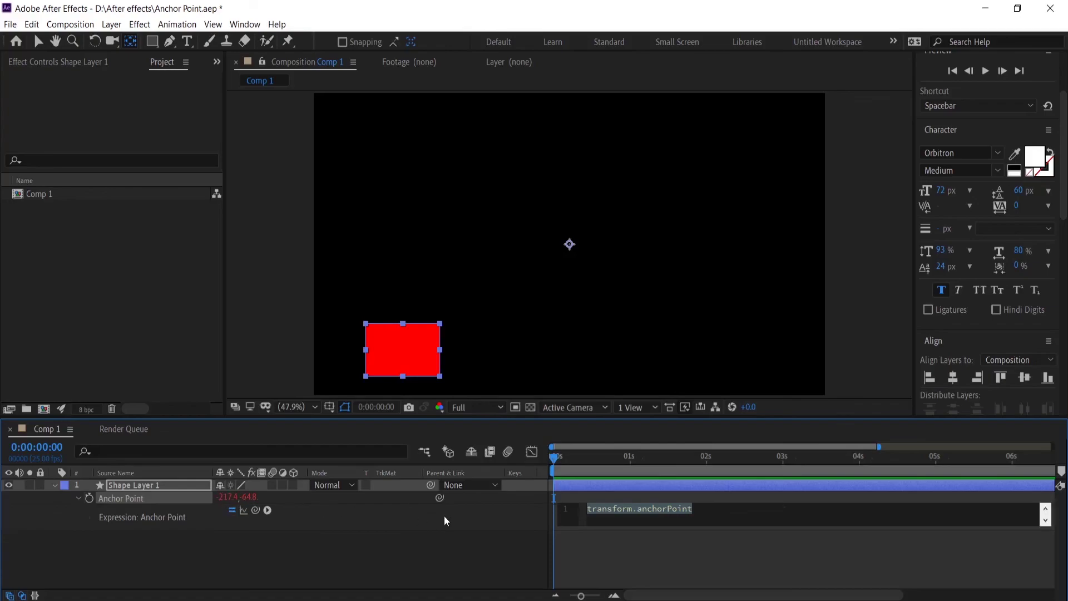
key(ctrl+v)
click(273, 543)
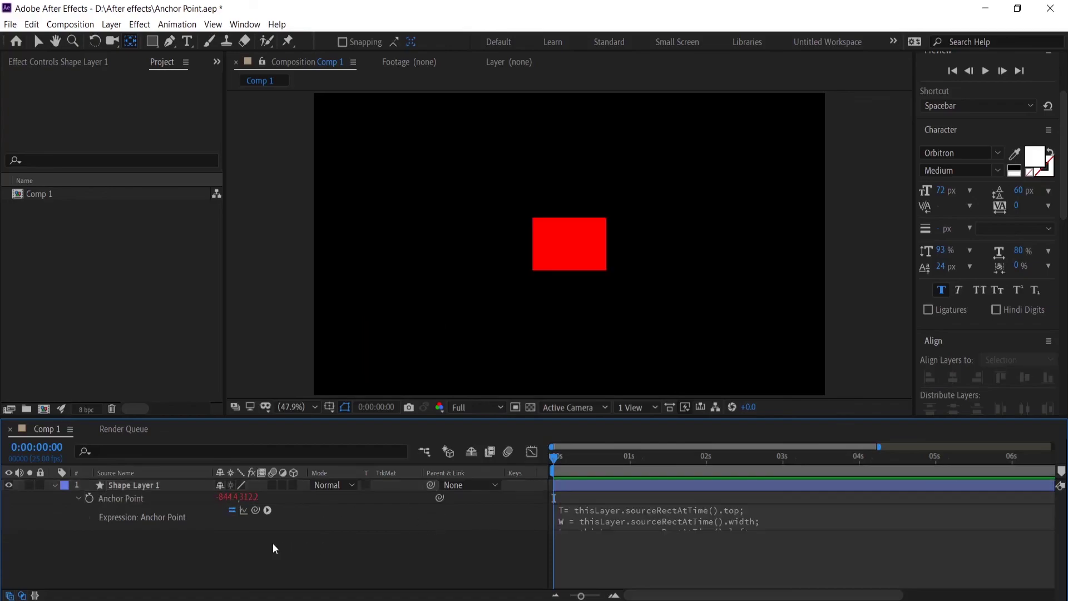
Scale the rectangle layer to 287% to test its anchor point, and deselect and collapse the layer.
click(122, 486)
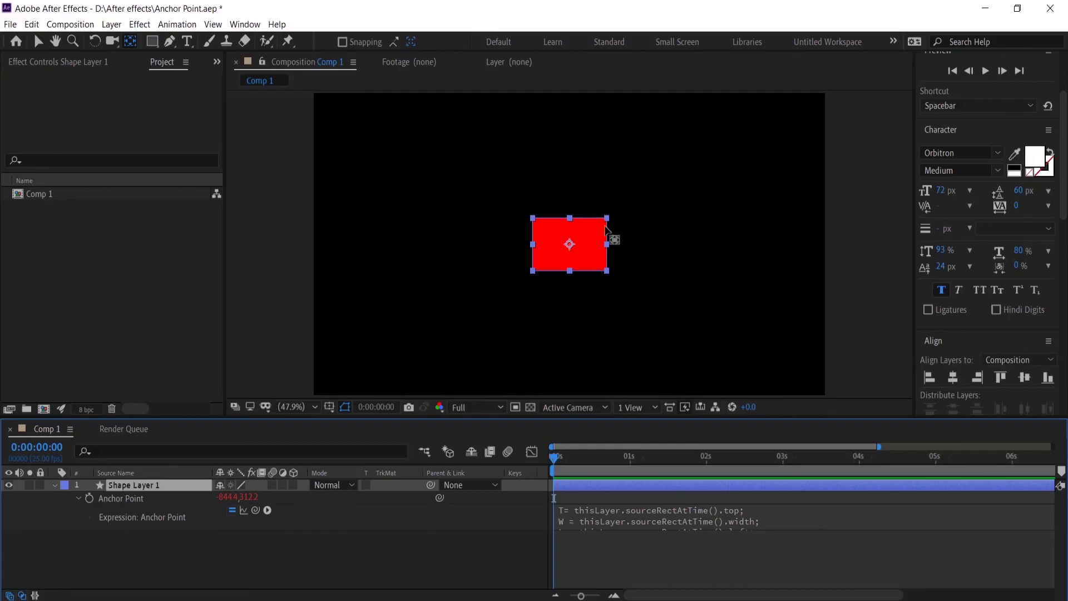
key(s)
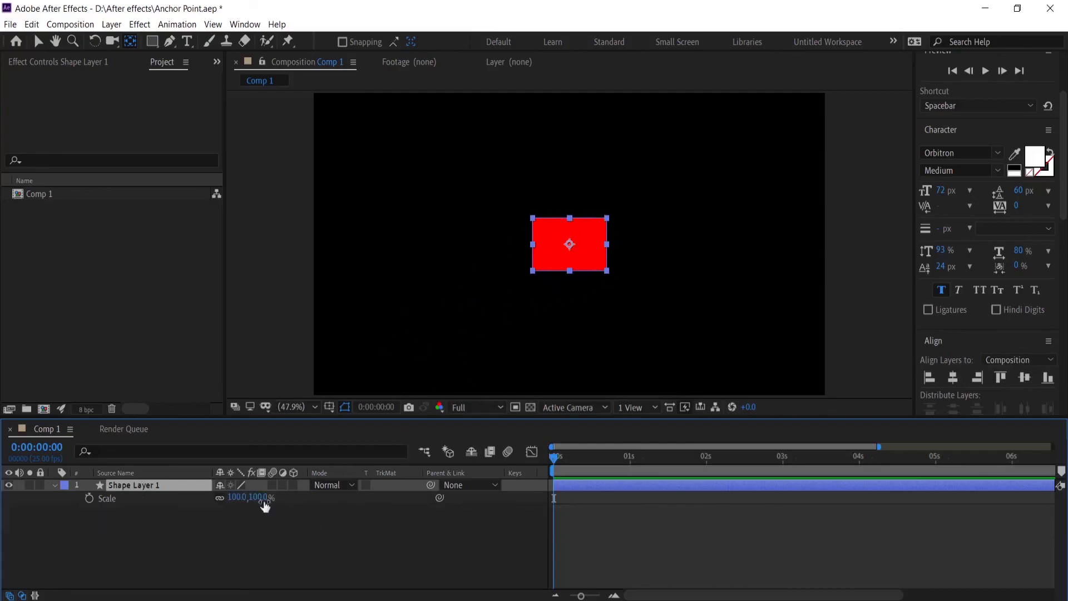
drag(239, 497, 373, 506)
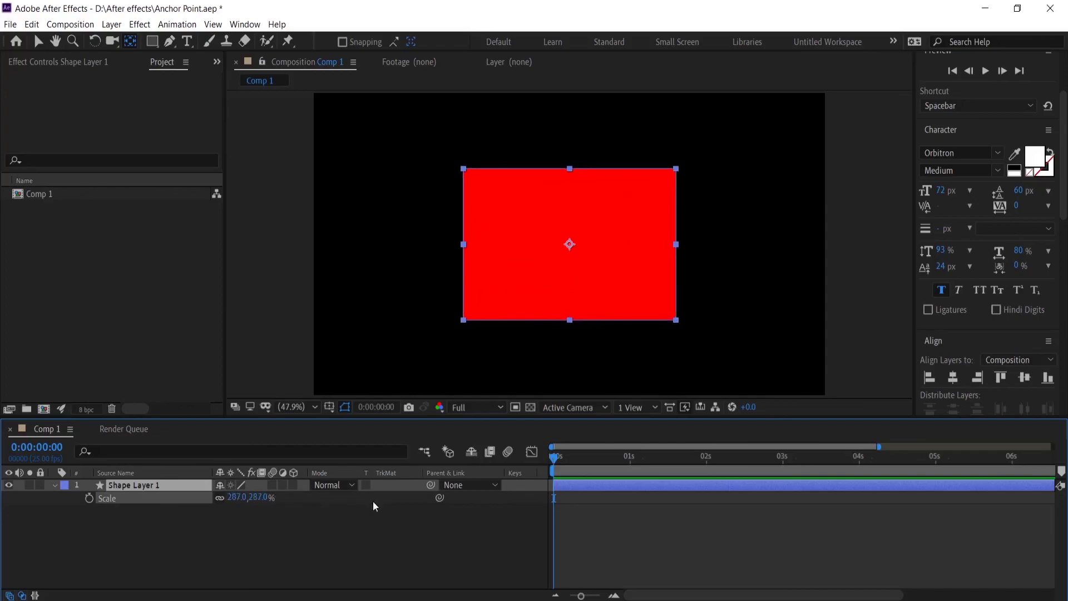
click(37, 43)
click(331, 310)
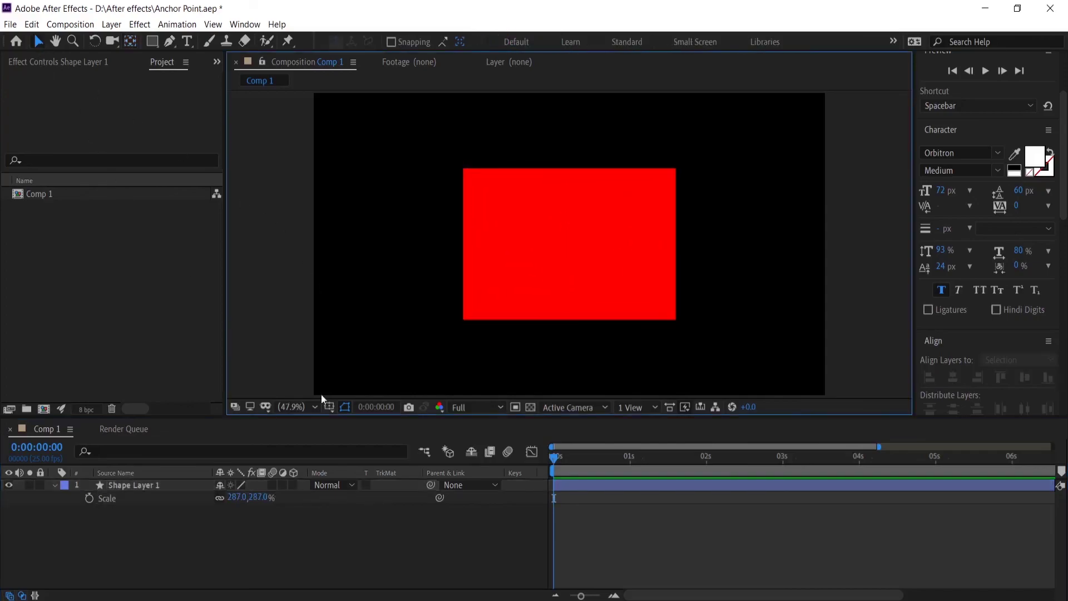
click(52, 485)
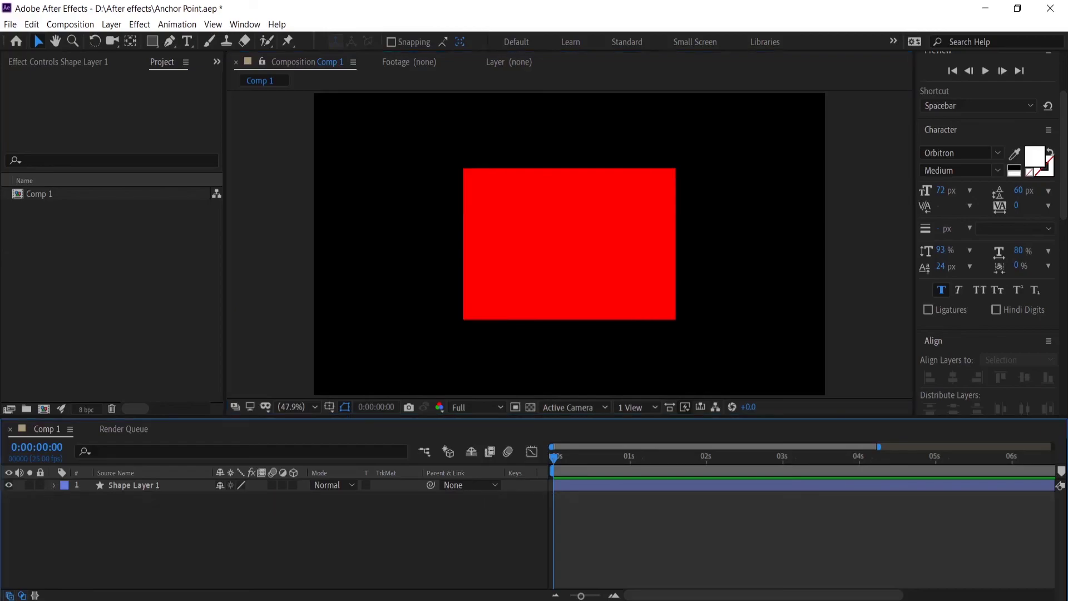